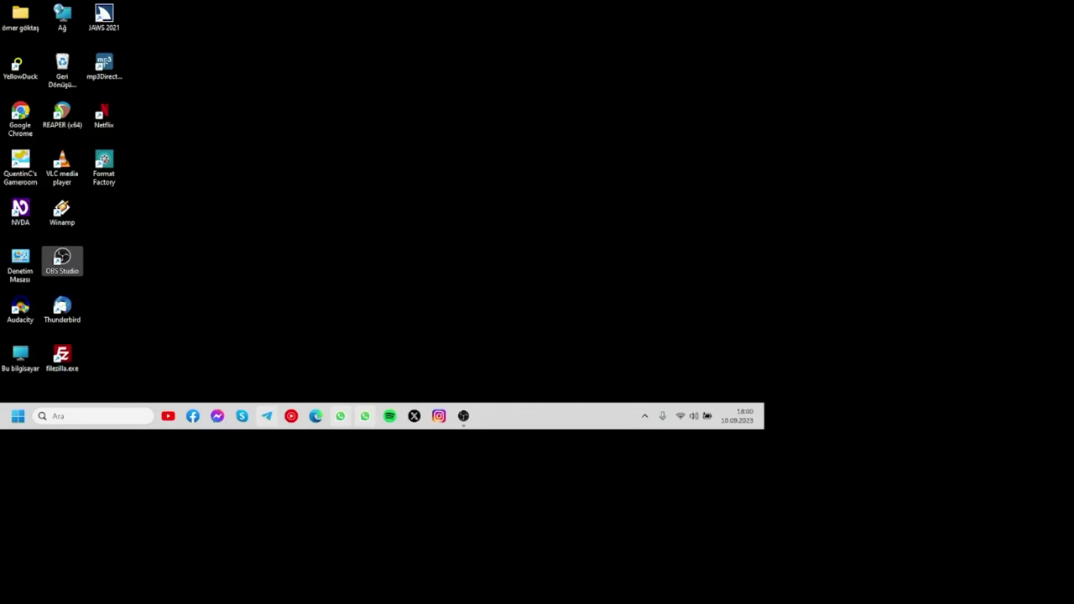
Open the Add-on Store (Eklenti mağazası) from NVDA's tools
key("Insert+n")
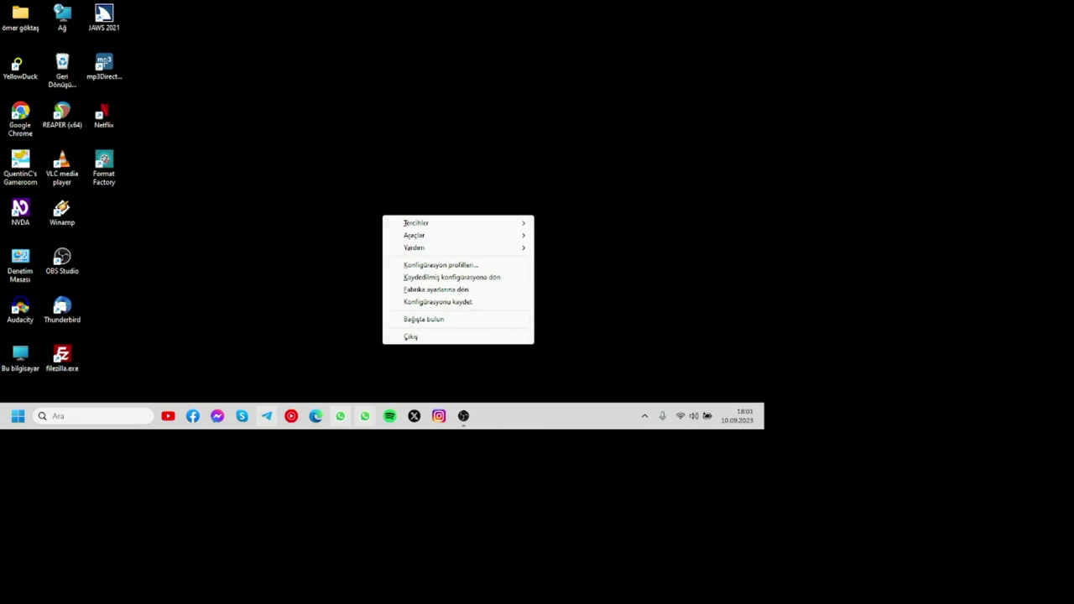
key("Down")
key("Right")
key("Down")
key("Down")
key("Down")
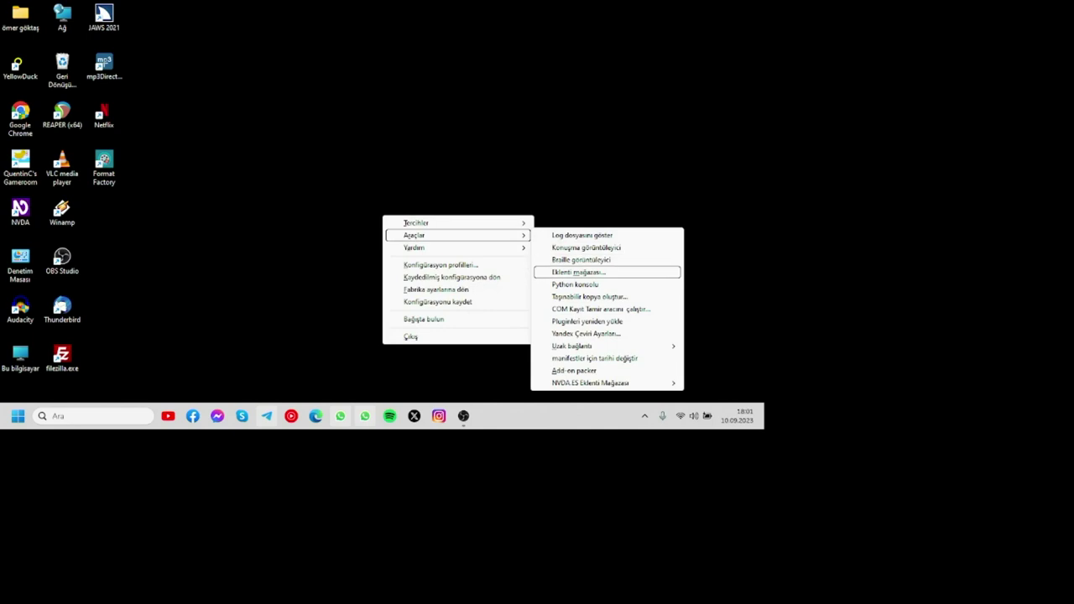
key("Return")
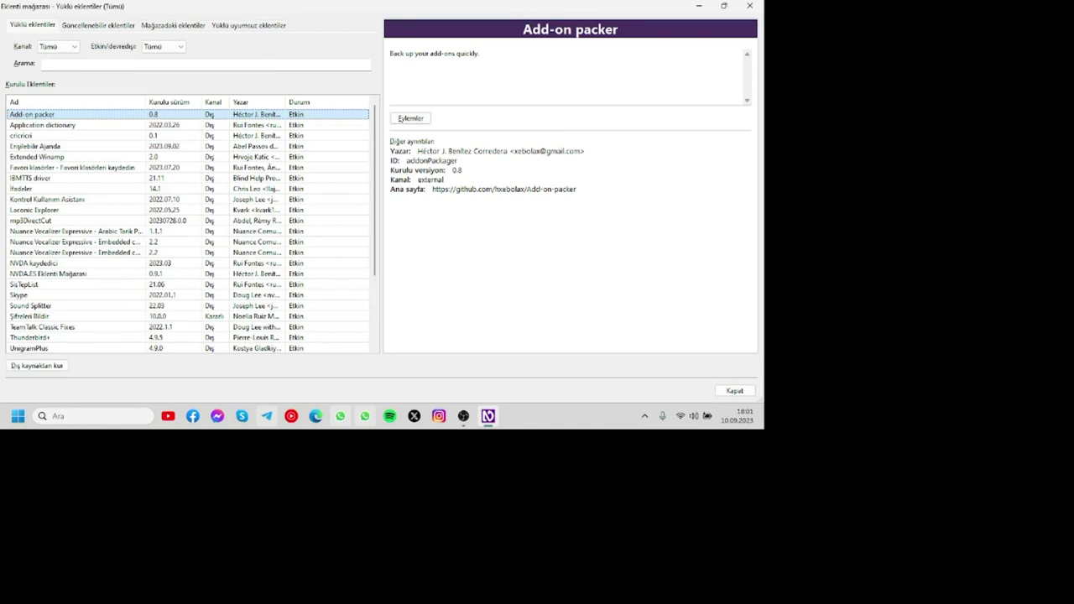
Examine the details of the installed add-ons from Application dictionary down to Extended Winamp
left_click(42, 124)
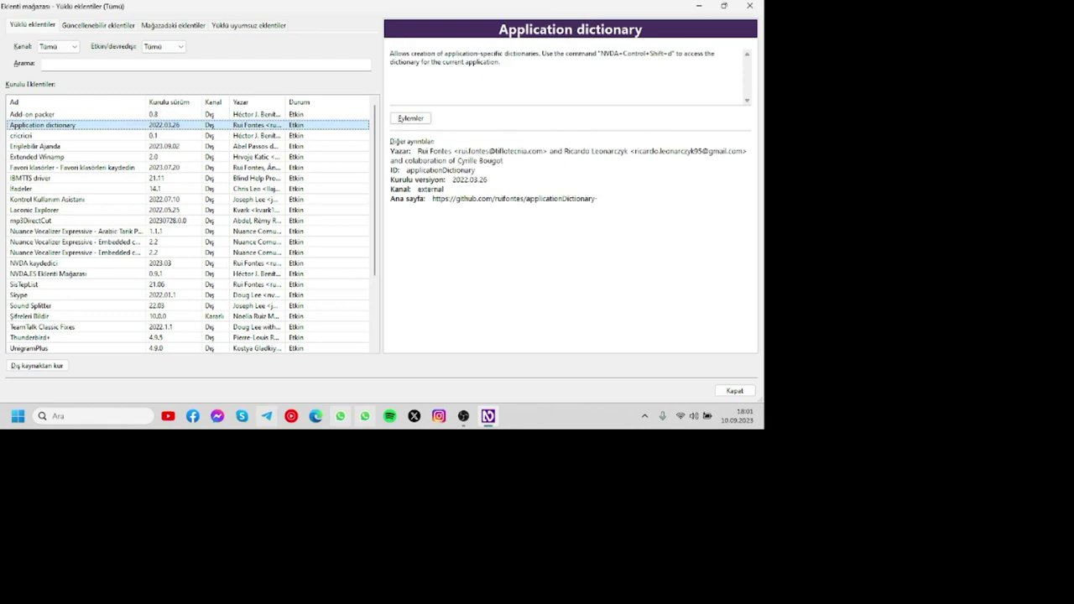
left_click(21, 135)
left_click(35, 146)
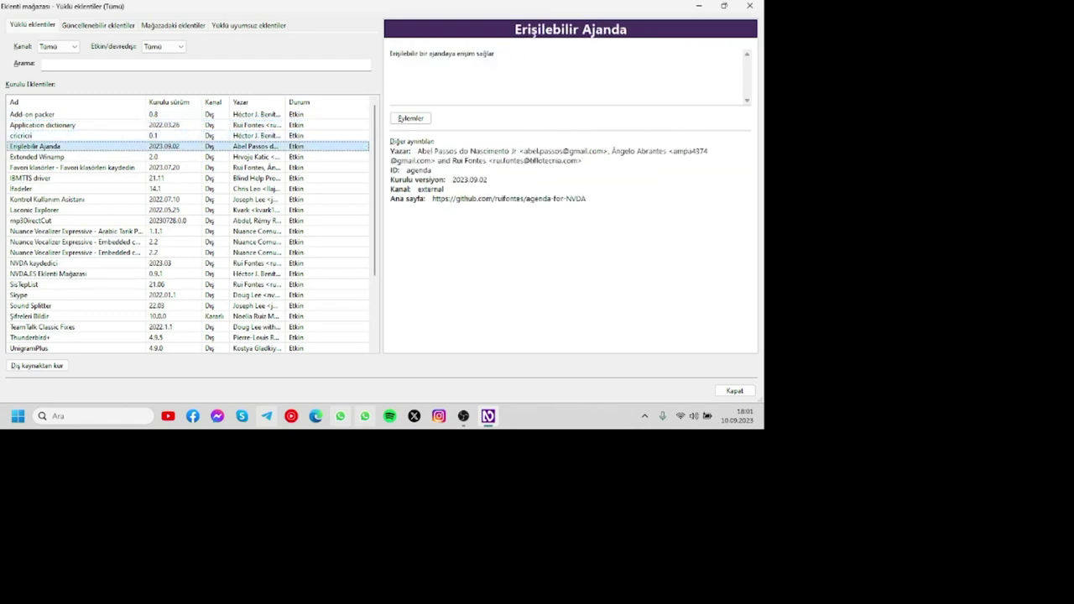
left_click(36, 157)
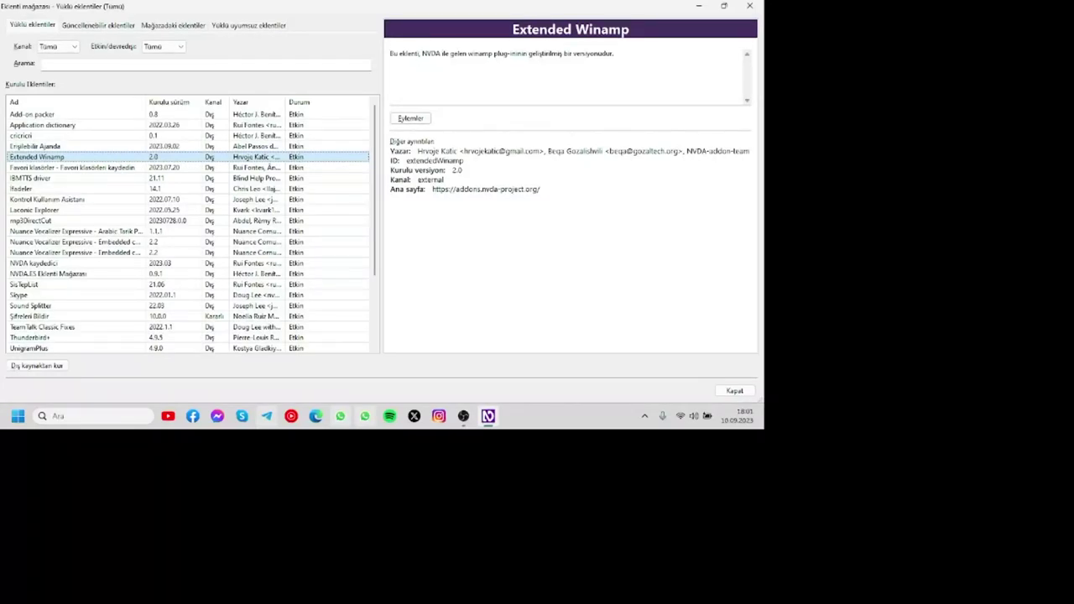
Review the description of the Extended Winamp add-on and the actions available for it, without applying any
left_click(390, 53)
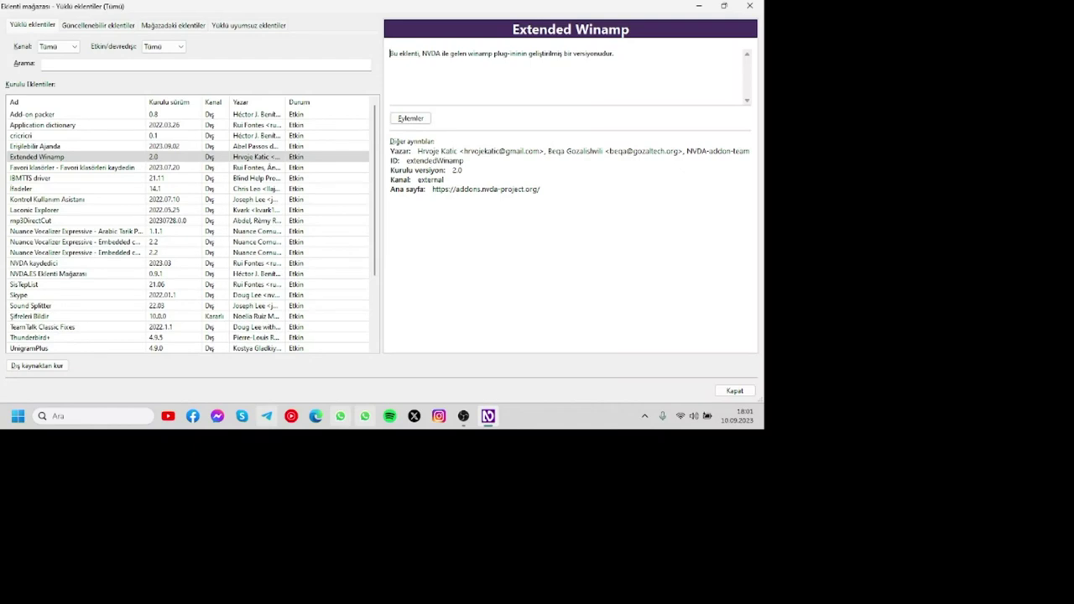
key("Tab")
key("Return")
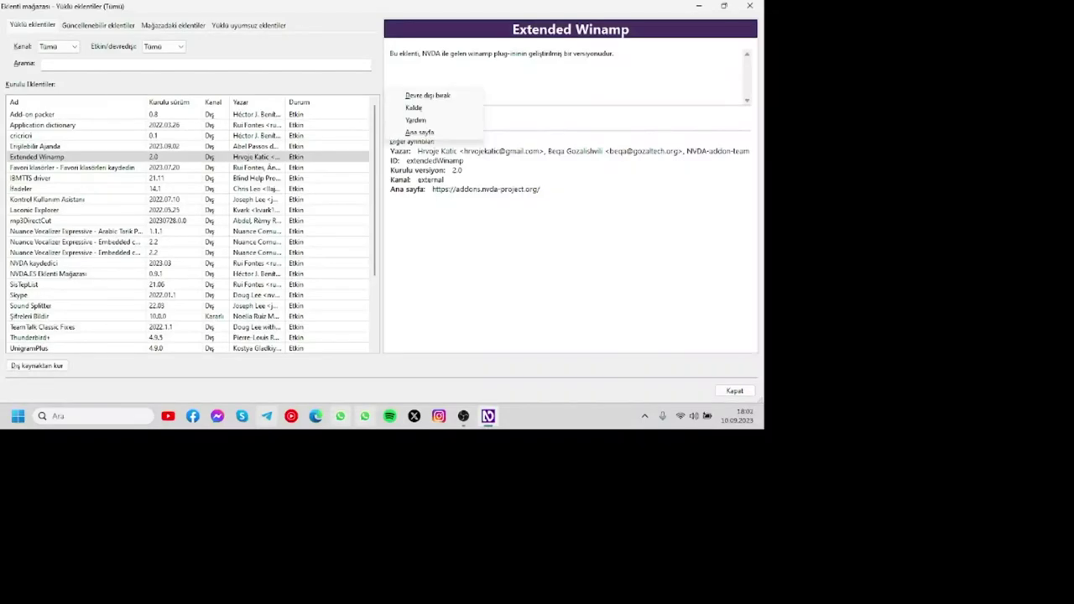
key("Down")
key("Down")
key("Down")
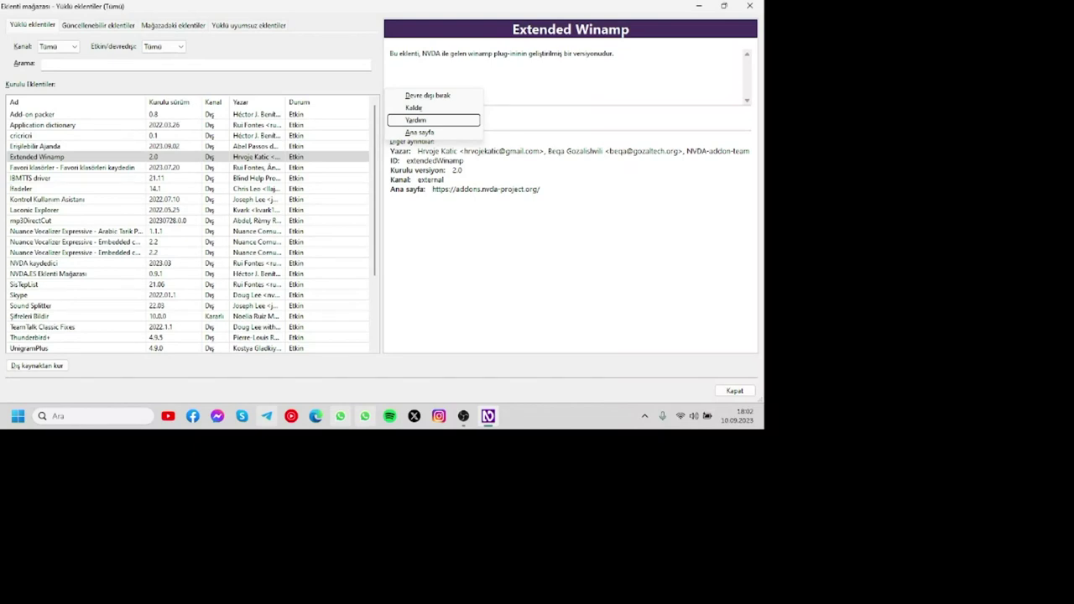
key("Down")
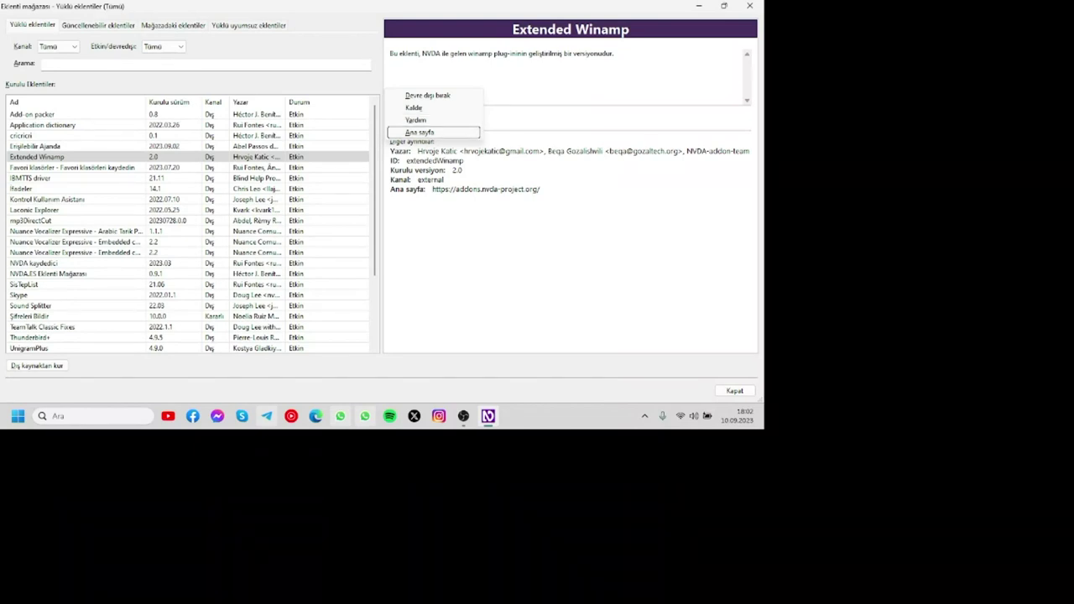
key("Down")
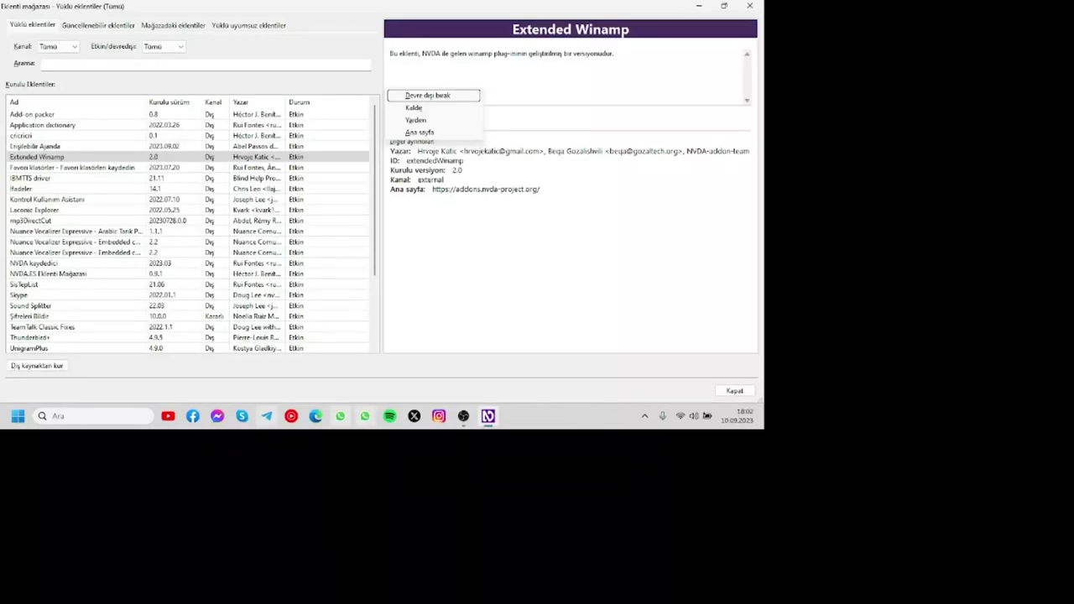
key("Escape")
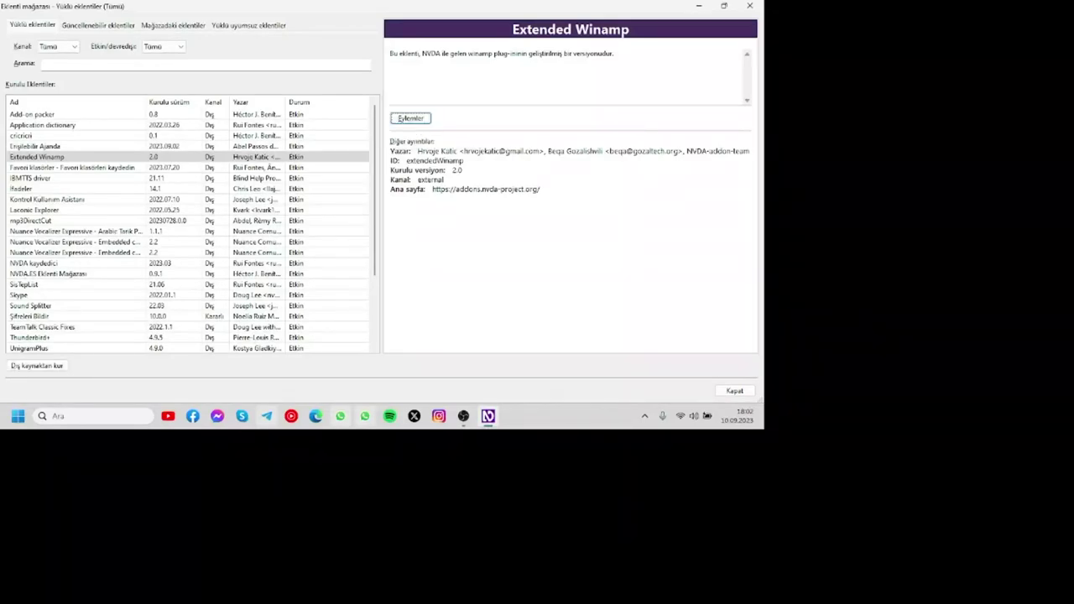
Show the file selection for installing an add-on from an external source and dismiss it without choosing a package
key("Tab")
key("Tab")
key("space")
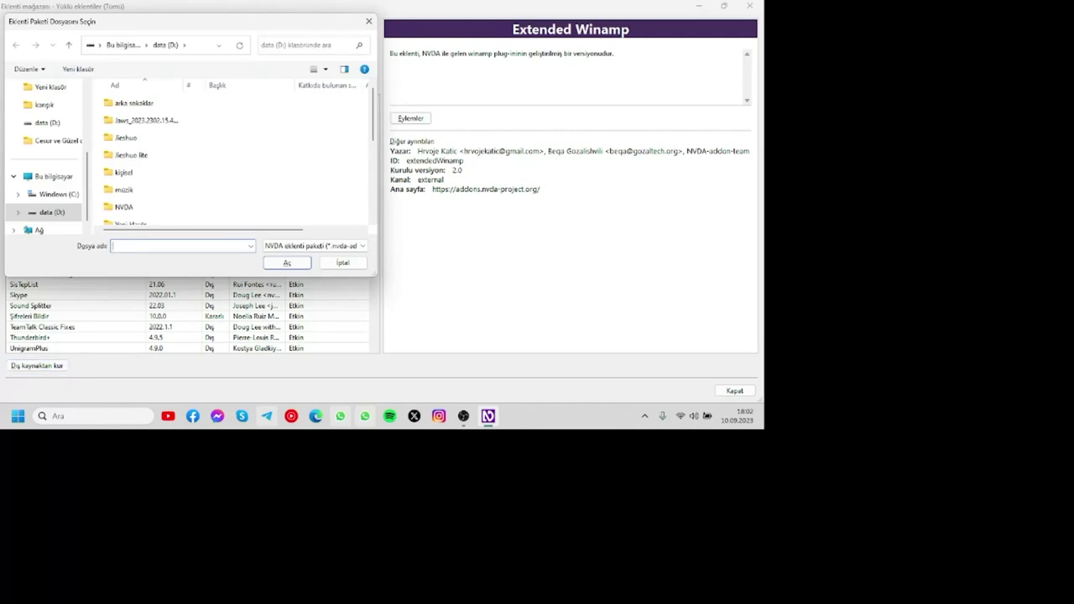
key("Escape")
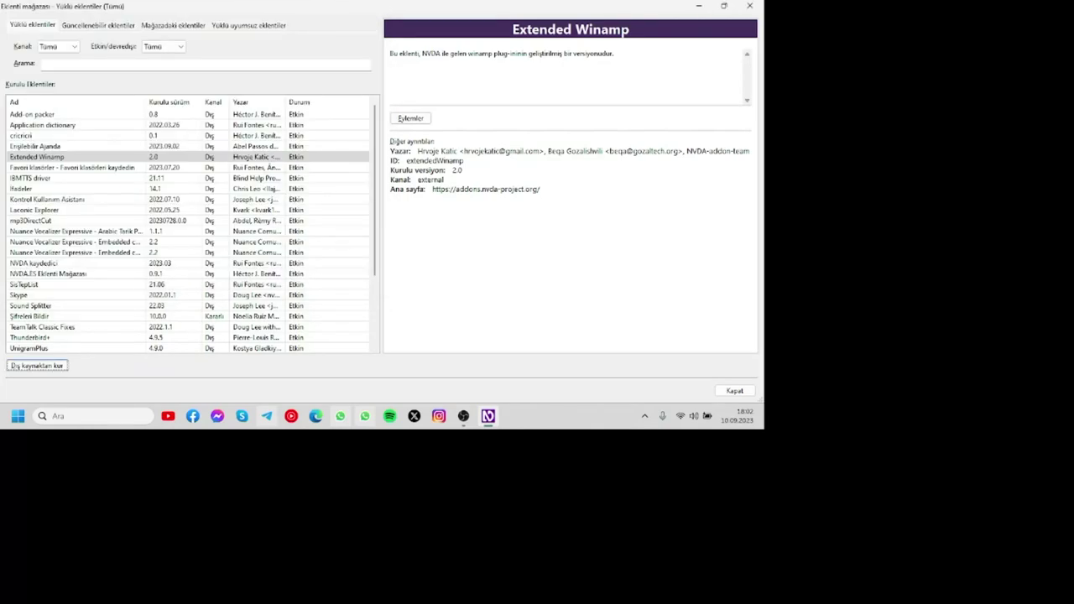
Filter the installed add-ons by channel, viewing Beta and external (Dış), and close the Add-on Store
key("Tab")
key("Tab")
key("shift+Tab")
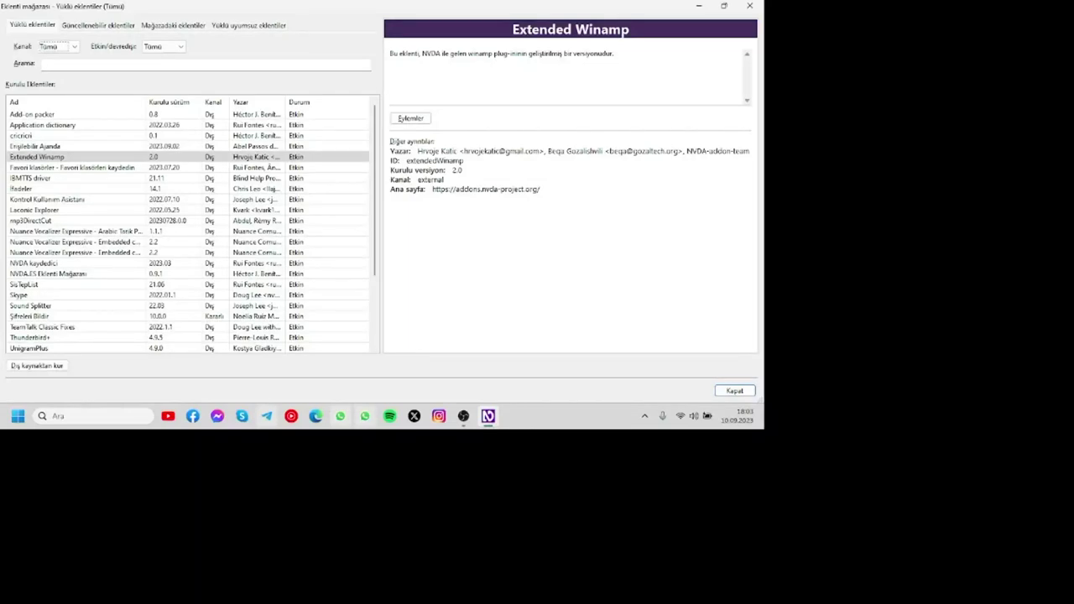
key("Down")
key("Down")
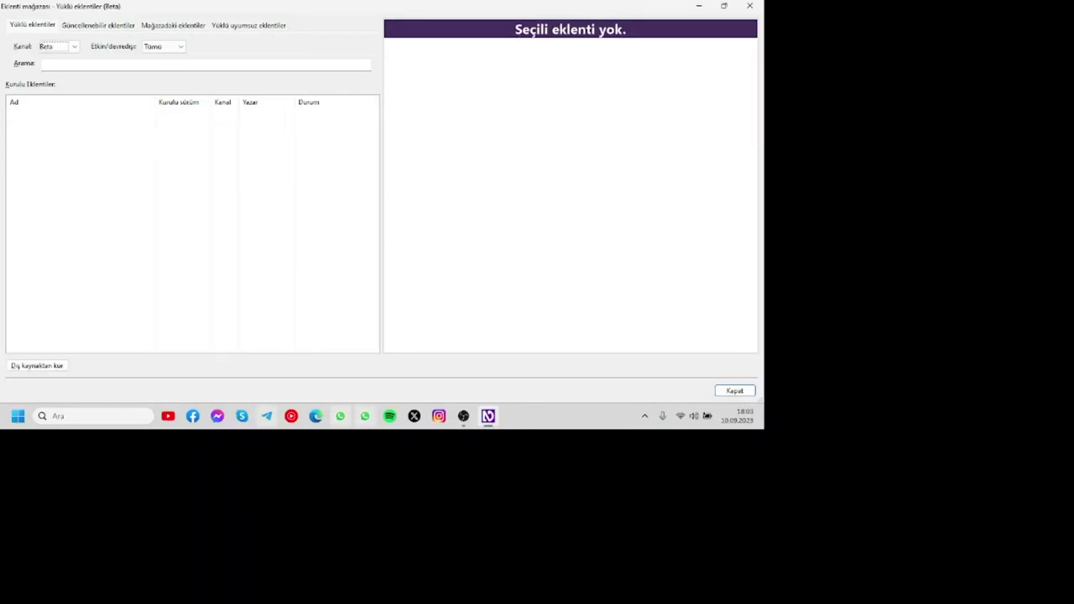
key("Down")
key("Down")
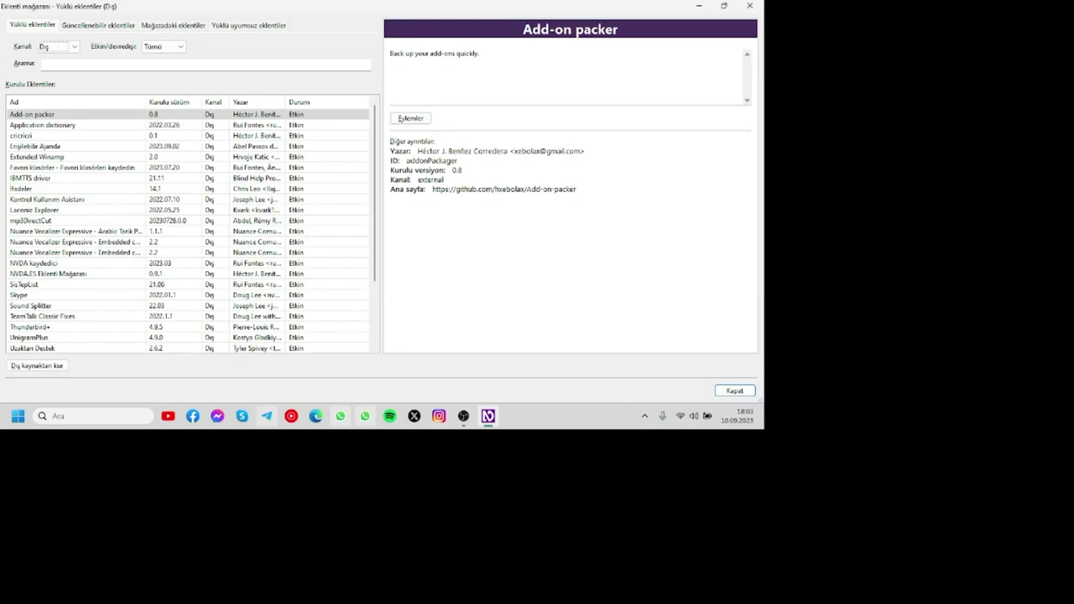
key("Escape")
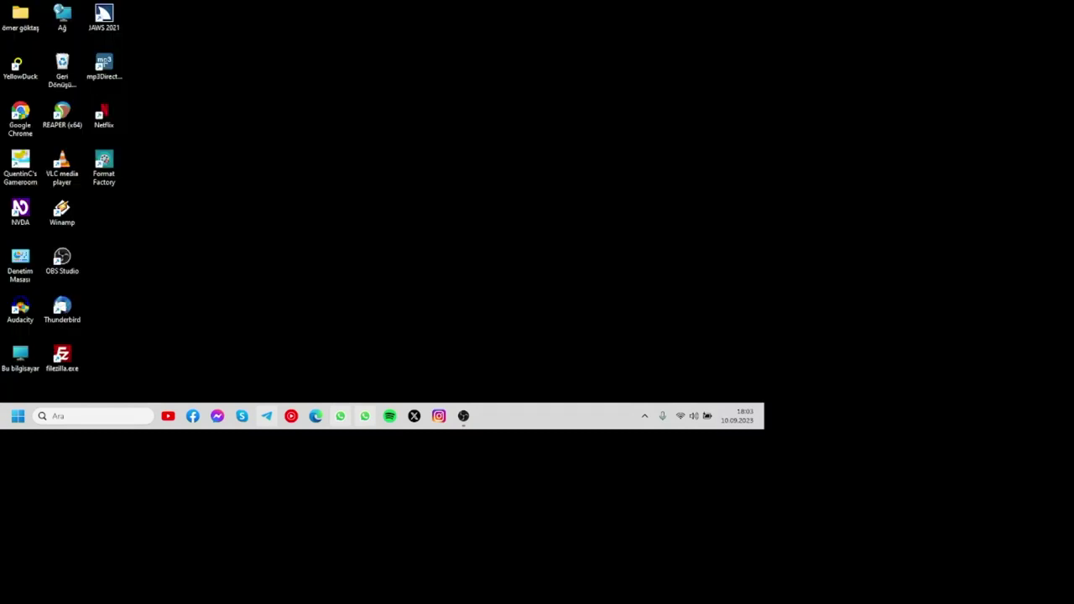
Return to the desktop and reopen the Add-on Store from NVDA's tools
key("alt+Tab")
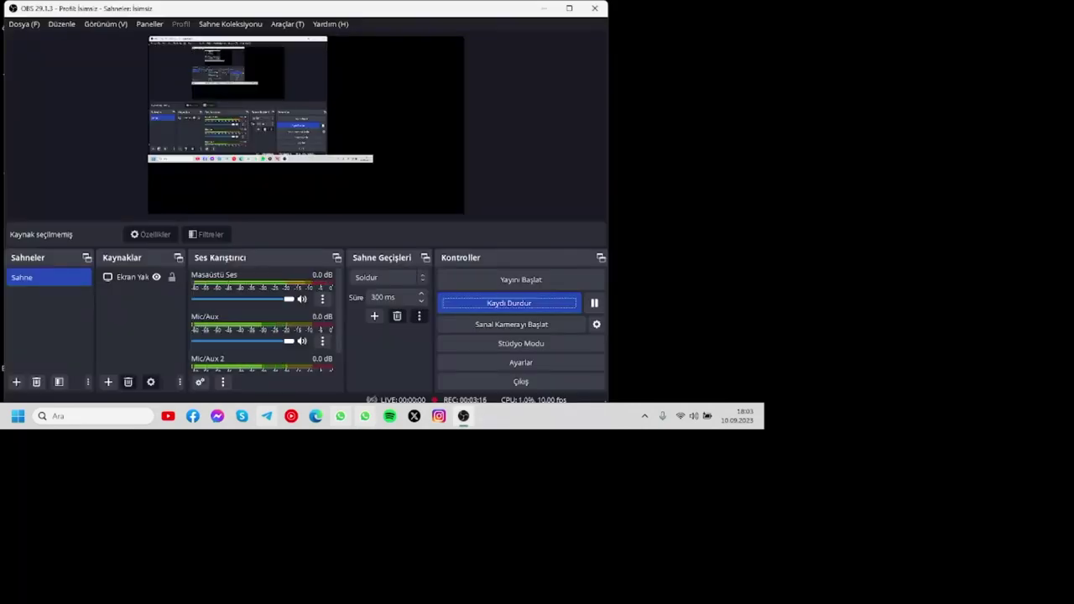
key("super+d")
key("insert+n")
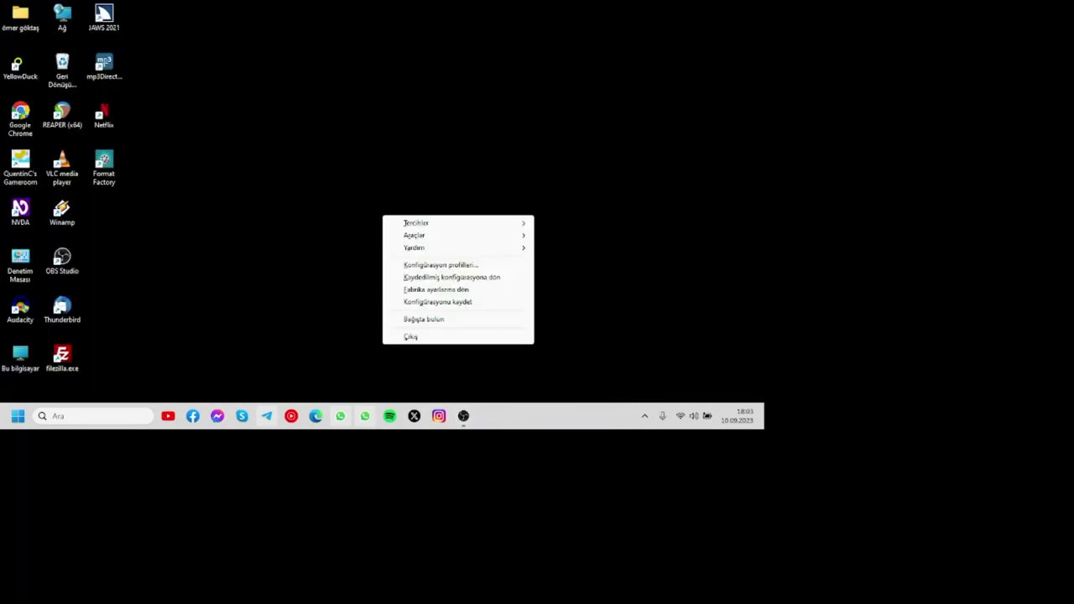
key("Down")
key("Right")
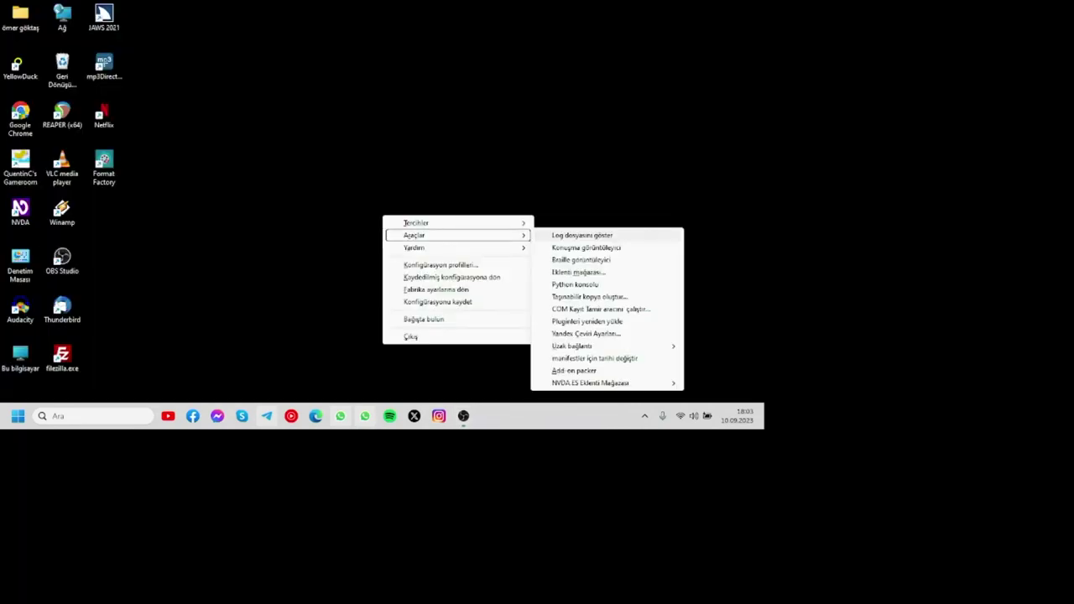
key("m")
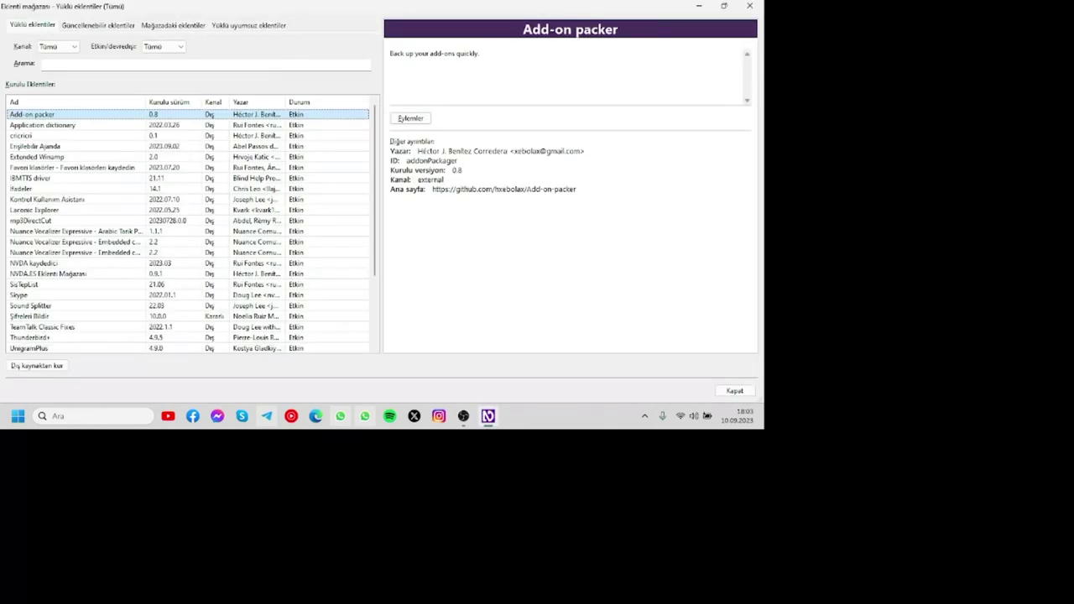
Filter the installed add-ons by disabled status (Devre dışı) and restore the filter to all (Tümü)
left_click(43, 64)
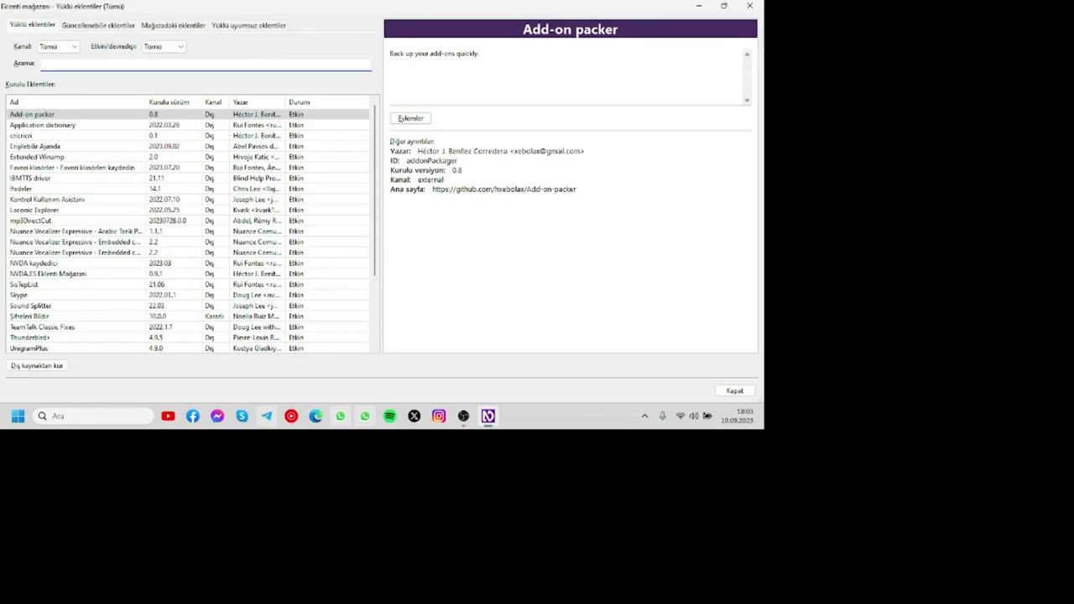
key("shift+Tab")
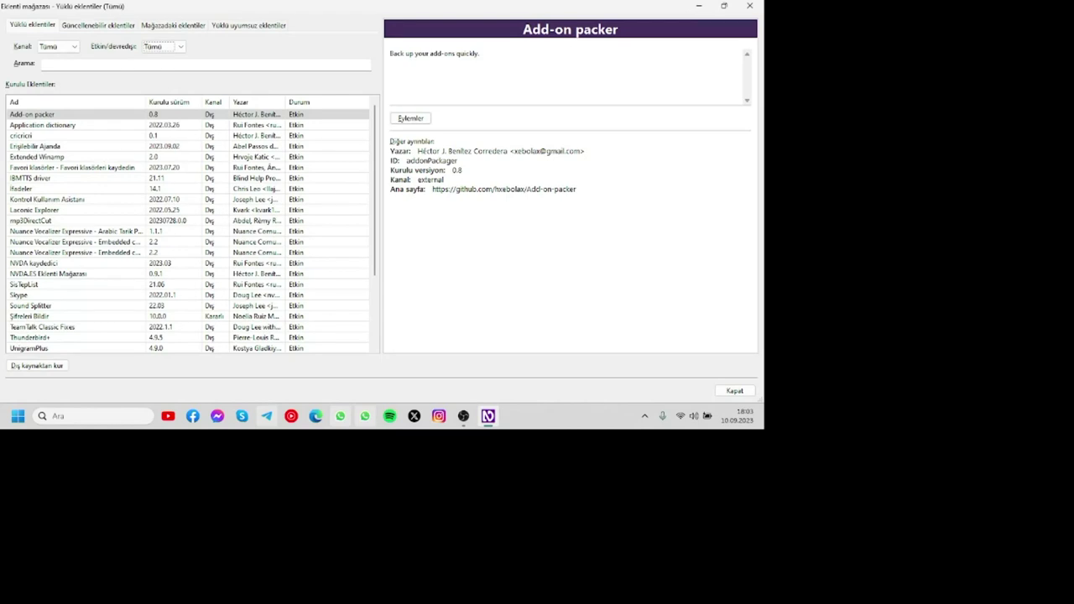
key("Down")
key("Down")
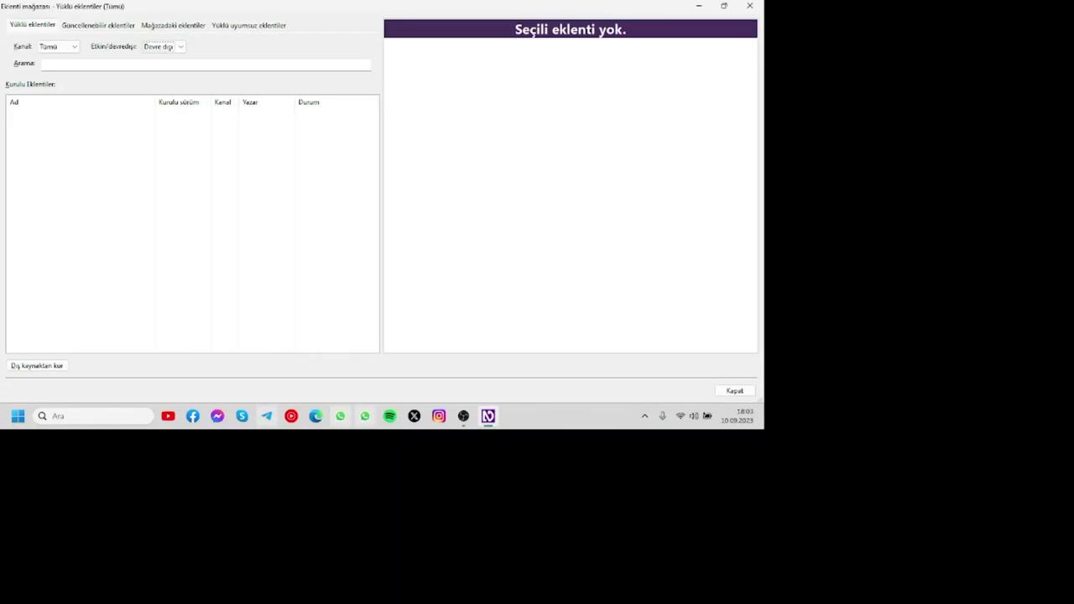
key("Up")
key("Up")
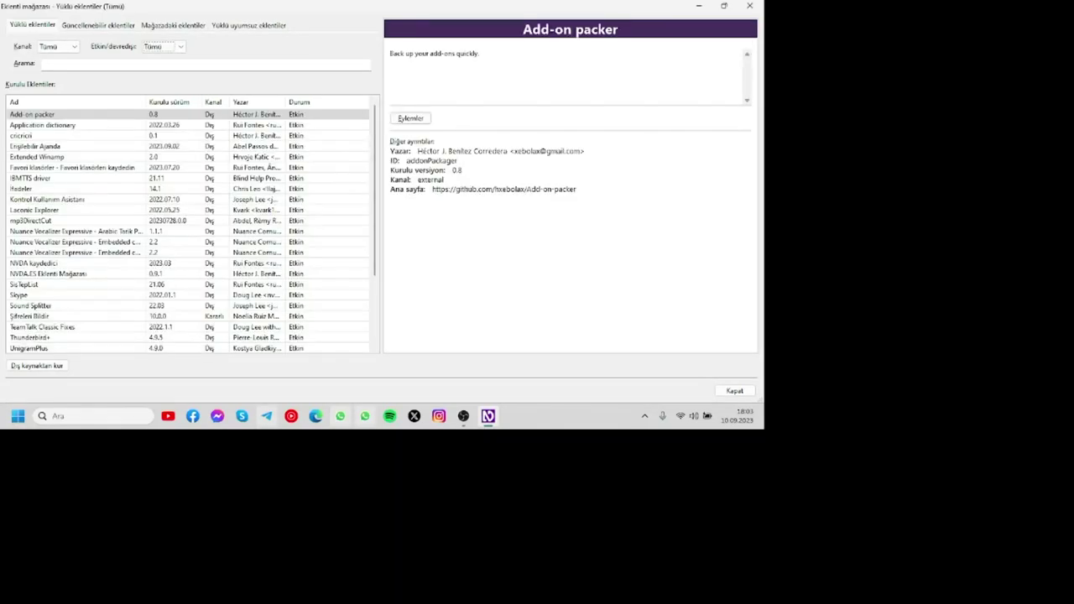
View the details of the Şifreleri Bildir add-on and switch to the list of updatable add-ons
key("shift+Tab")
left_click(29, 316)
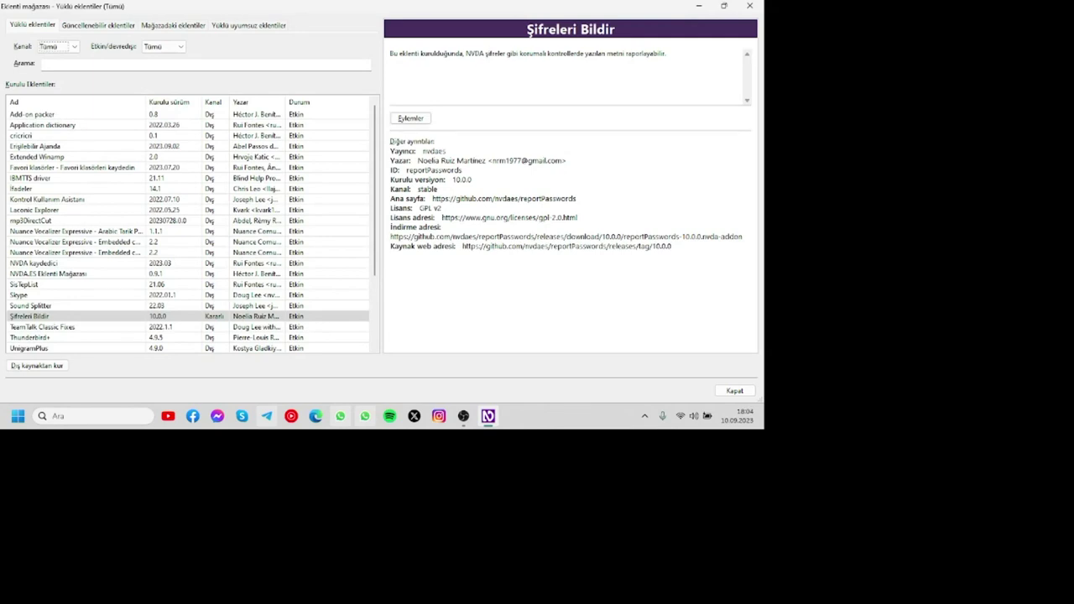
key("shift+Tab")
key("ctrl+Tab")
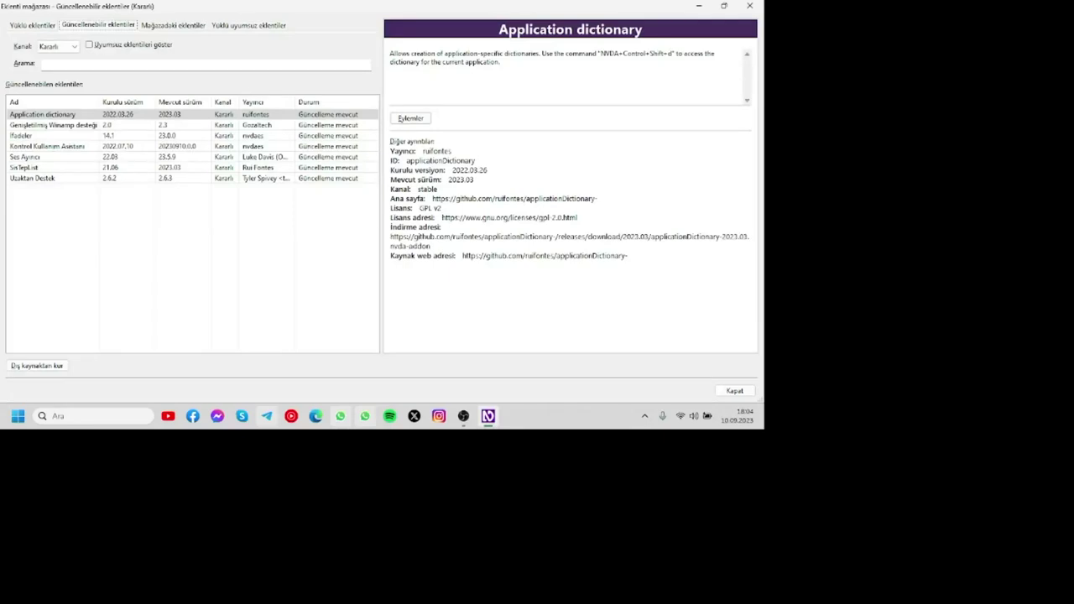
Examine the details of each updatable add-on, from Application dictionary down to the description of Uzaktan Destek
key("Tab")
key("Tab")
left_click(206, 64)
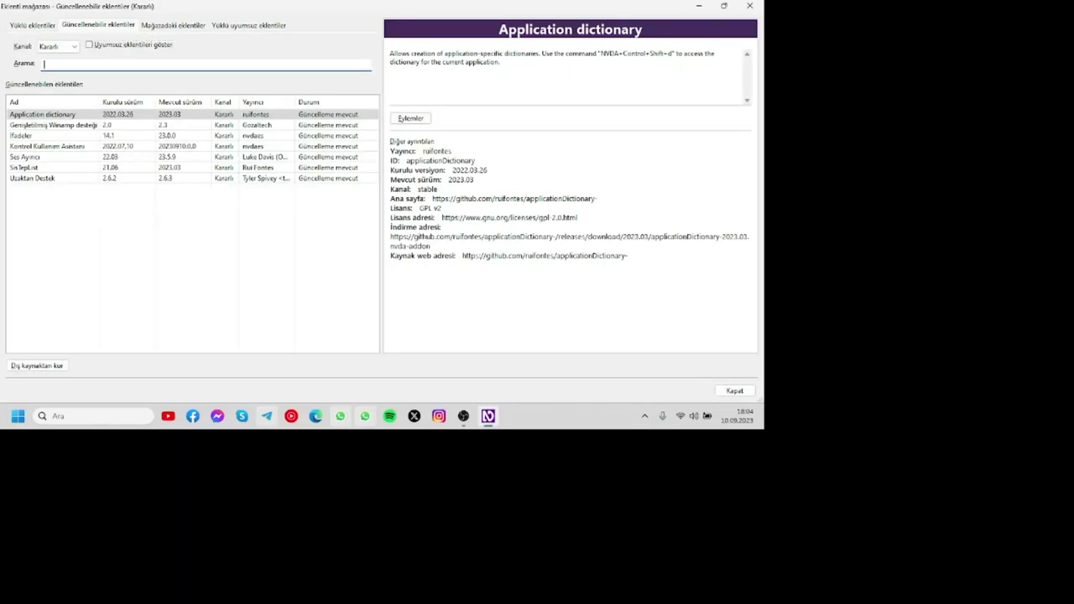
key("Tab")
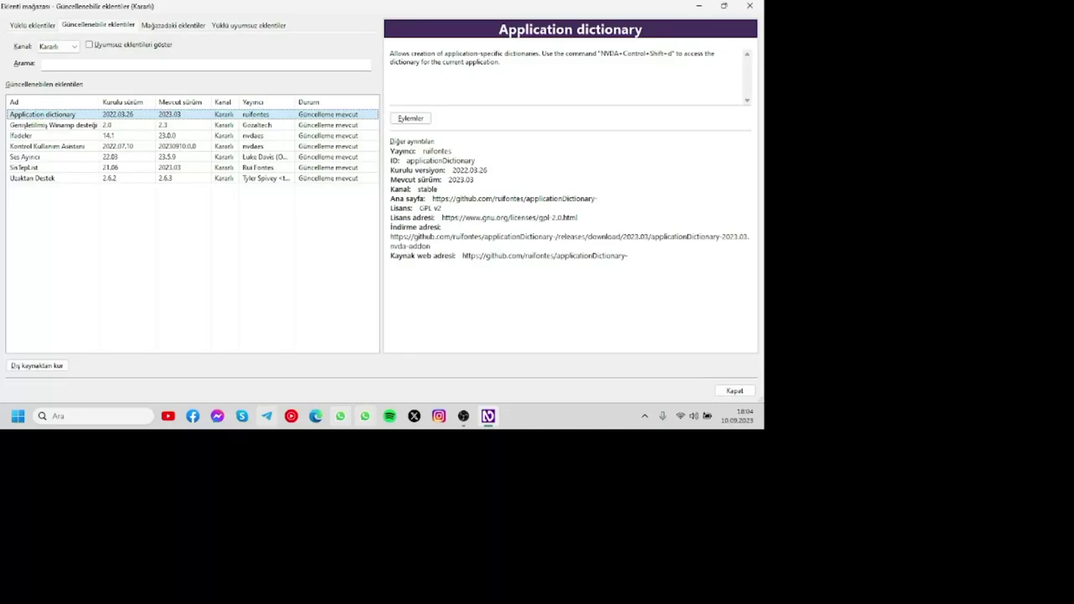
left_click(53, 124)
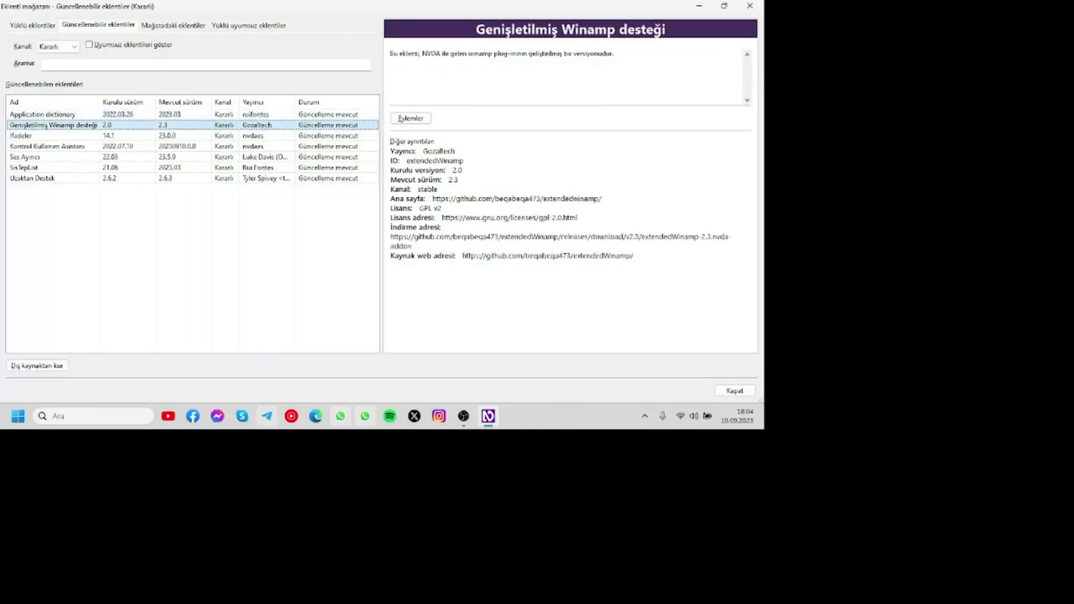
left_click(50, 135)
left_click(47, 146)
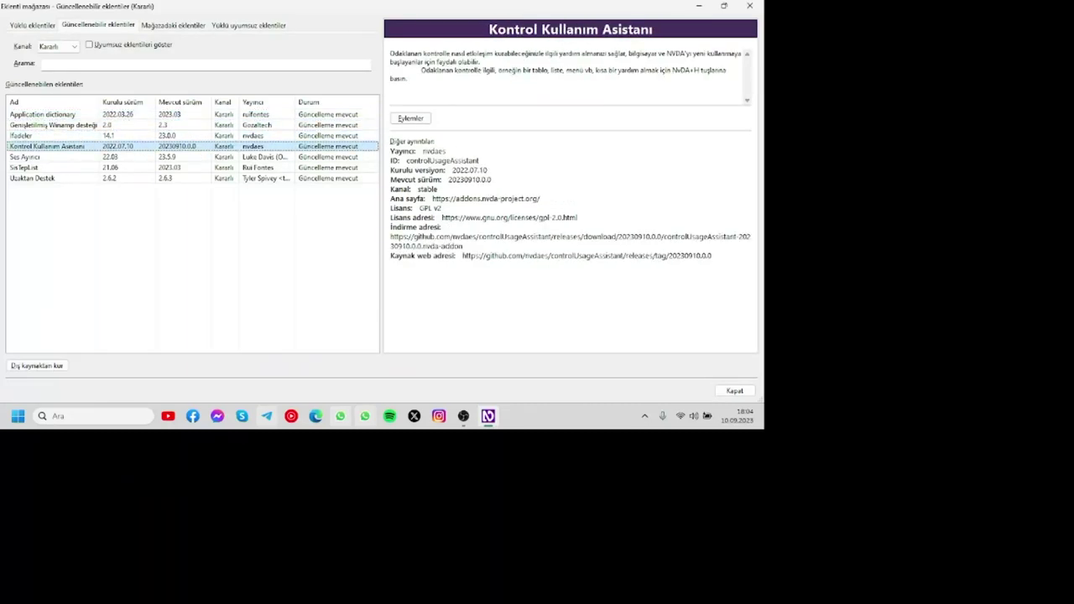
left_click(25, 157)
left_click(23, 167)
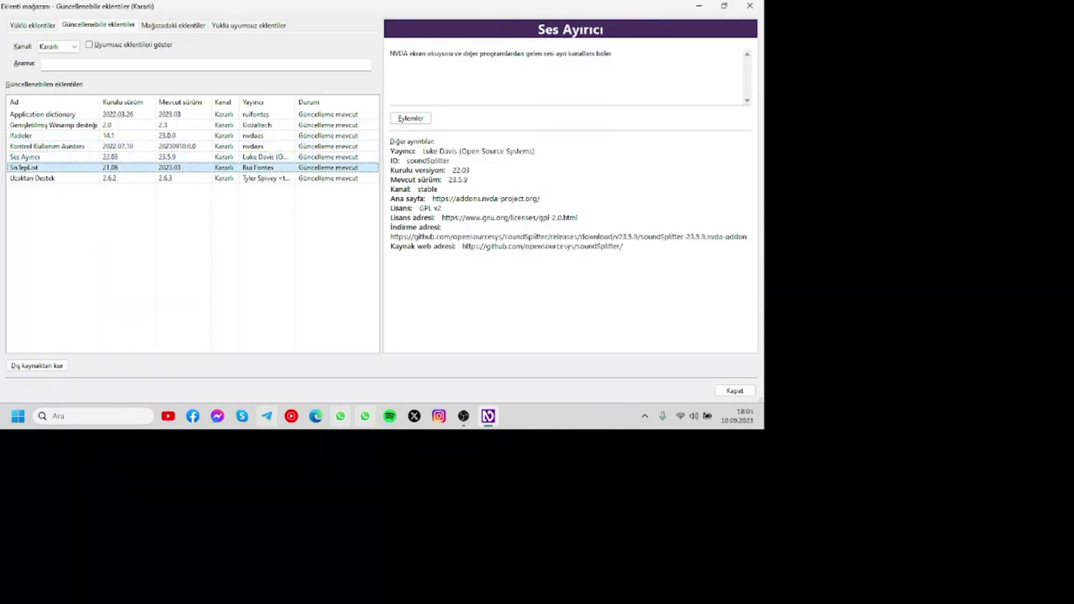
left_click(32, 177)
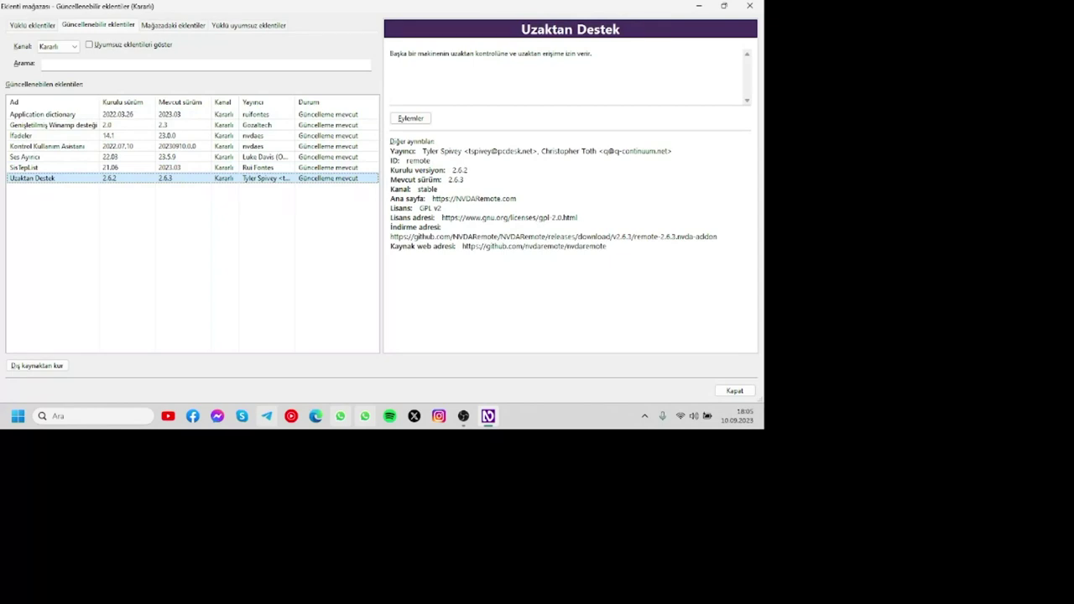
left_click(390, 53)
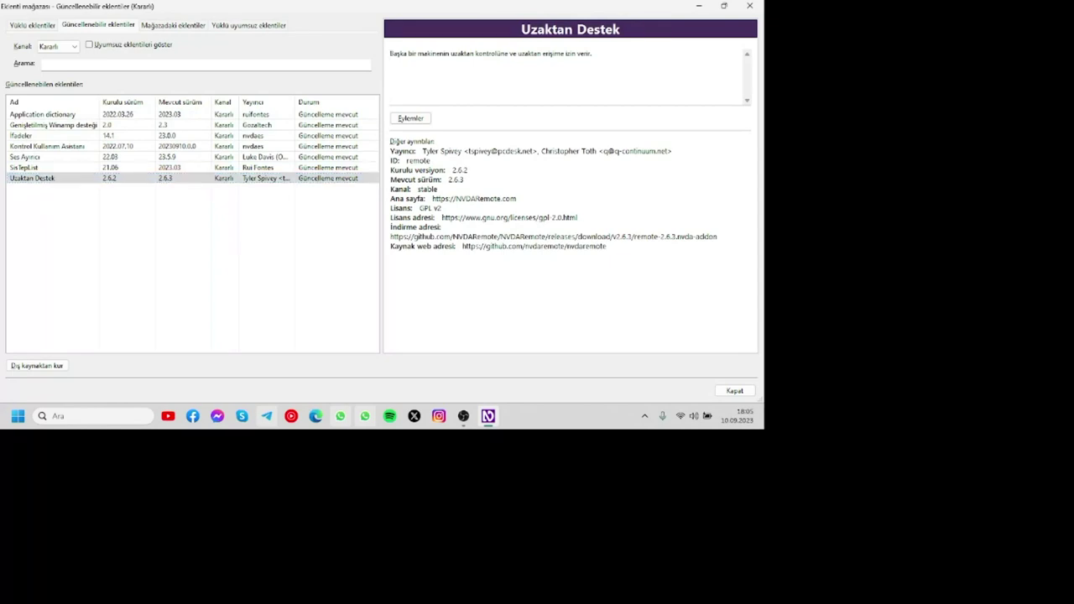
Review the actions available for the Uzaktan Destek add-on, from Güncelle to Kaynak kodu, without running any
key("Tab")
key("Return")
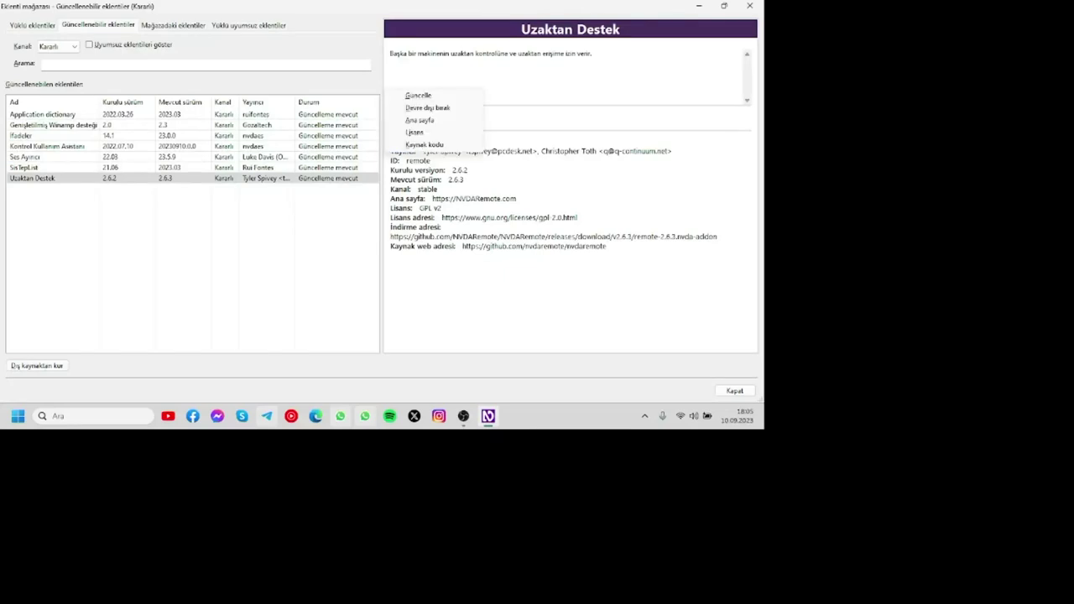
key("Down")
key("Down")
key("Down")
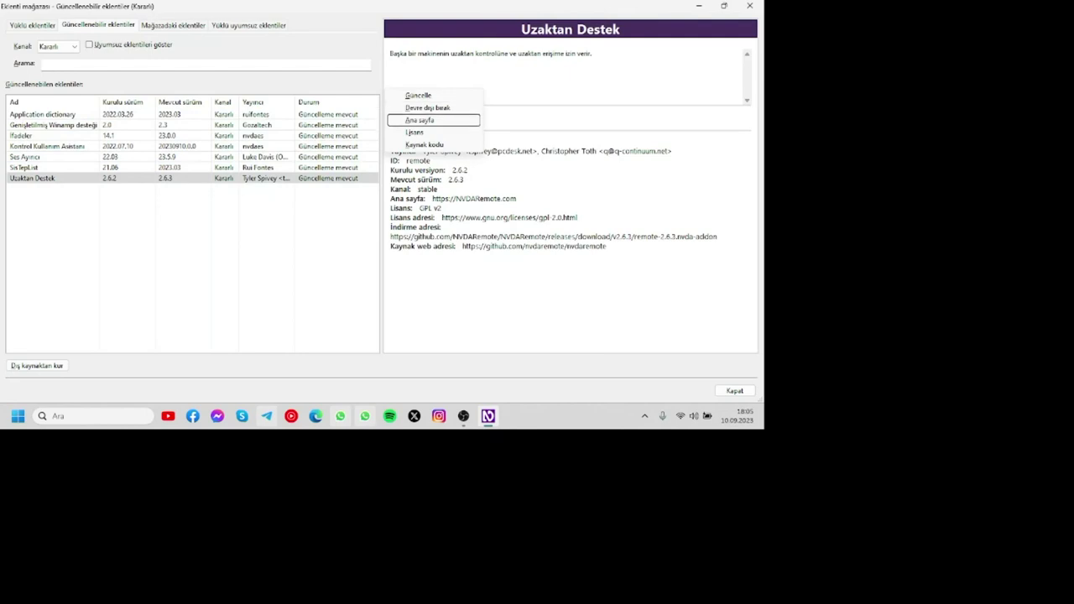
key("Down")
key("Down")
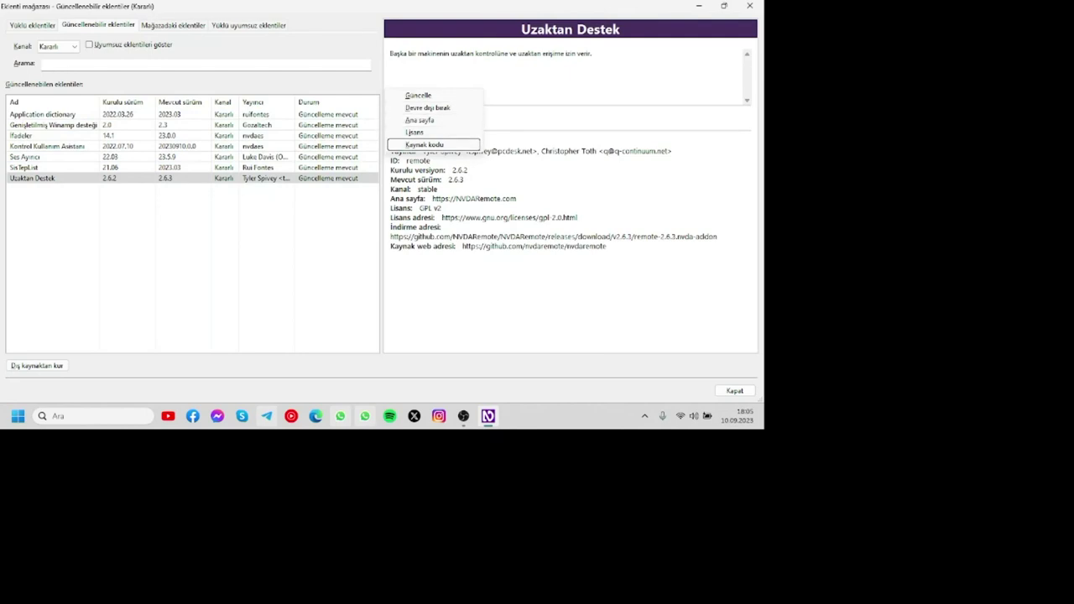
key("Down")
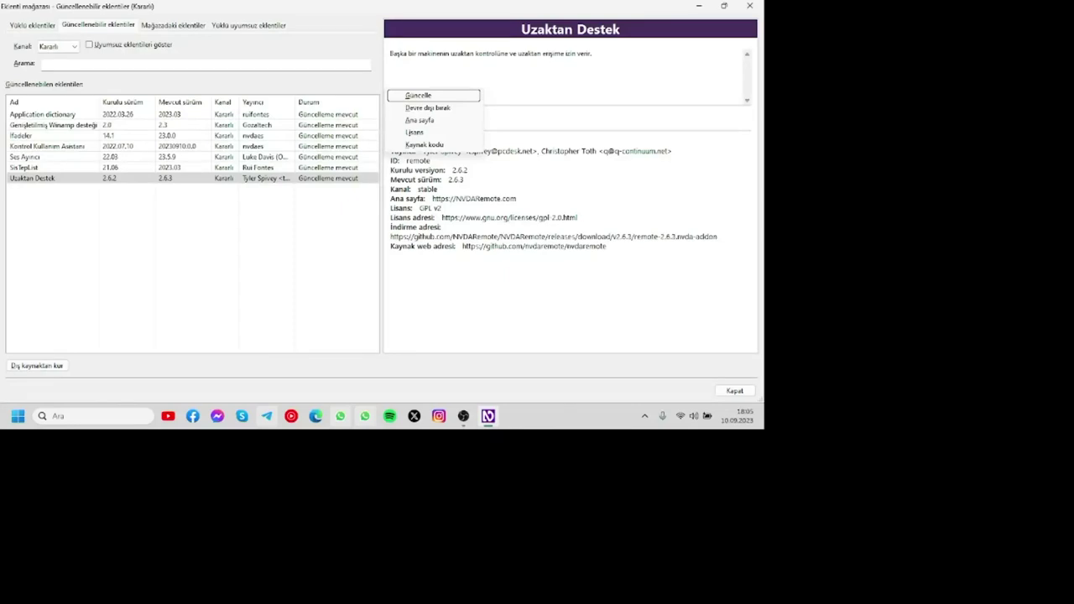
key("Escape")
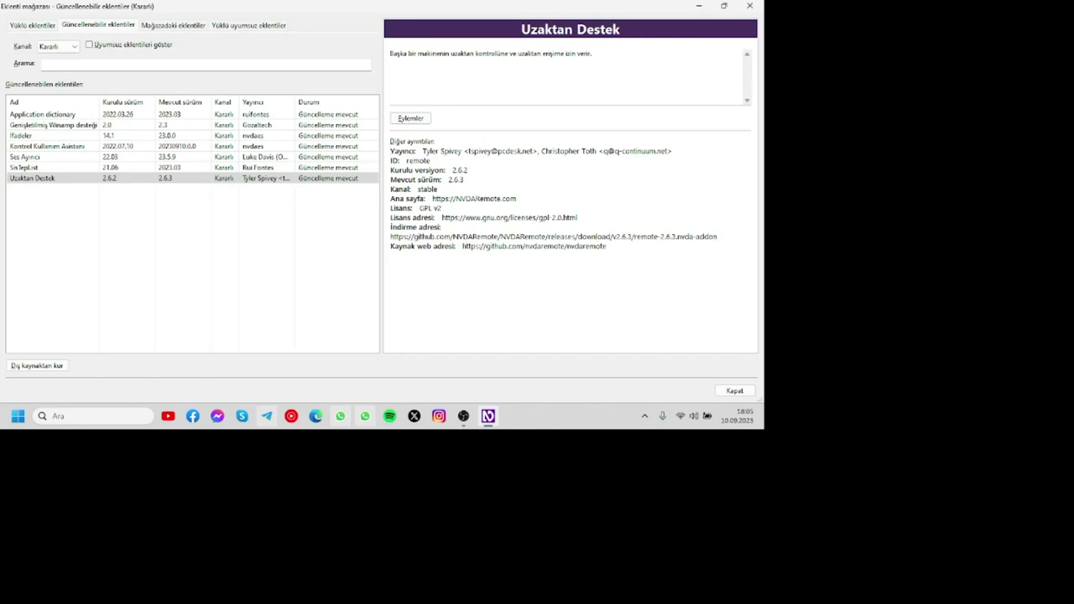
Switch to the add-ons available in the store (Mağazadaki eklentiler) and go to the list of available add-ons
key("Tab")
key("Tab")
key("Tab")
key("Right")
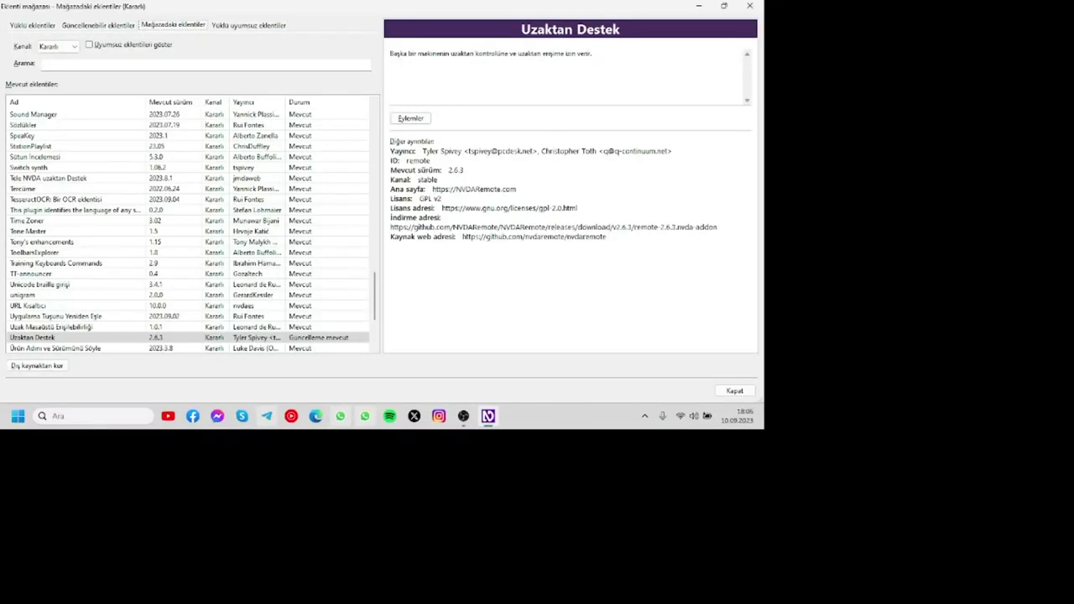
key("Tab")
key("Tab")
key("Tab")
key("Tab")
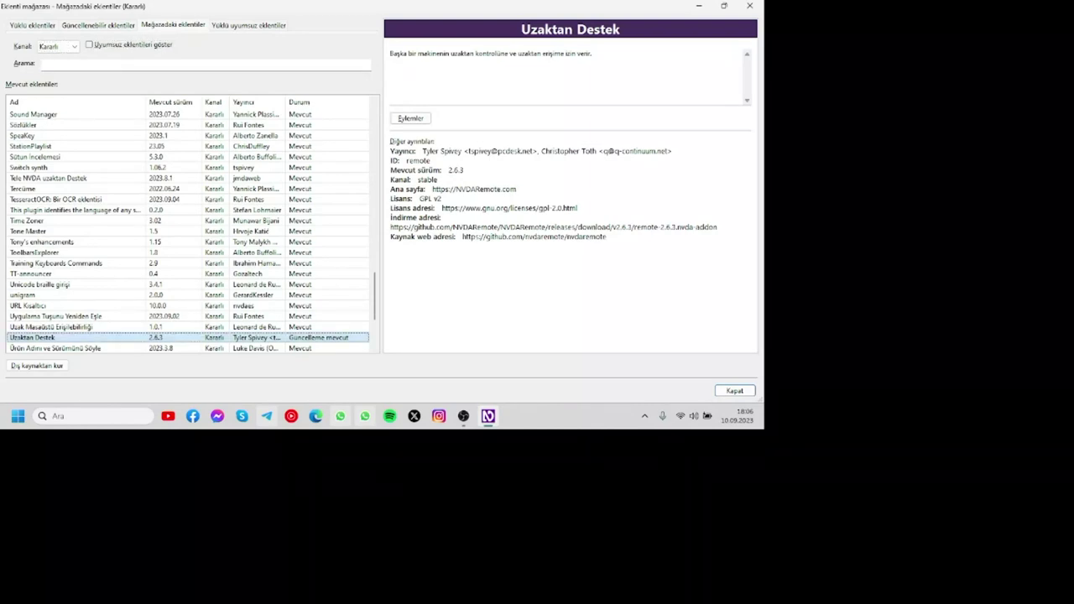
Examine the details of the store add-ons from the start of the list down to Bipsiz konuşma modları
key("Down")
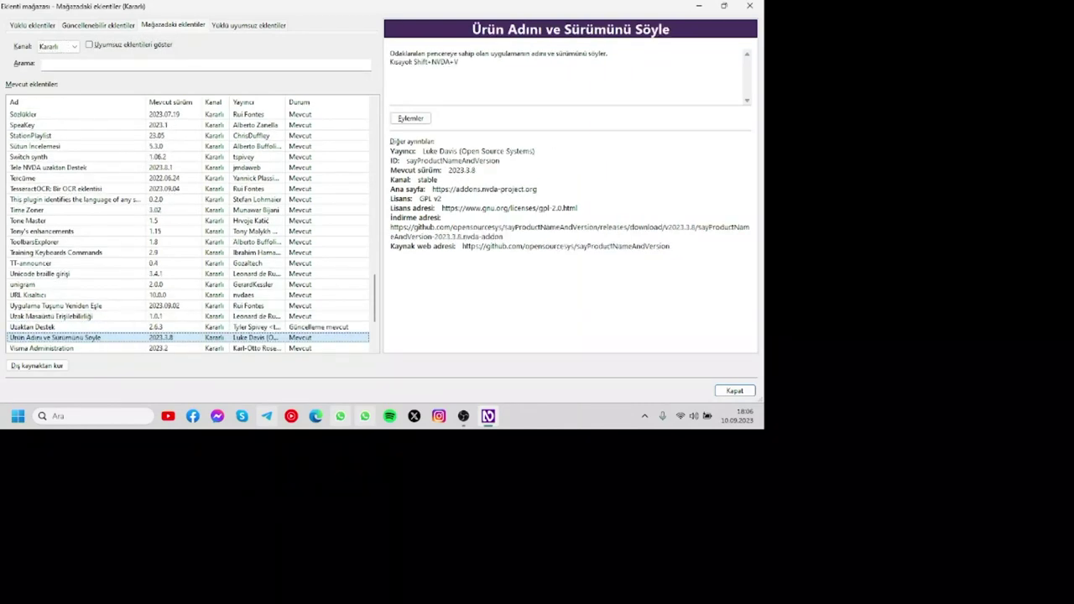
key("Up")
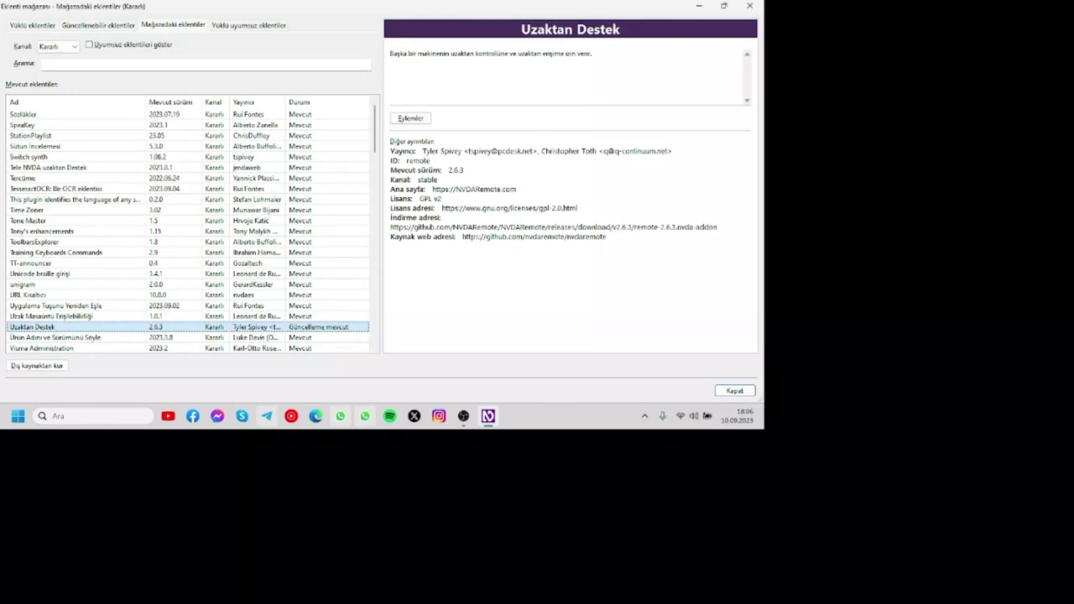
key("Home")
key("Down")
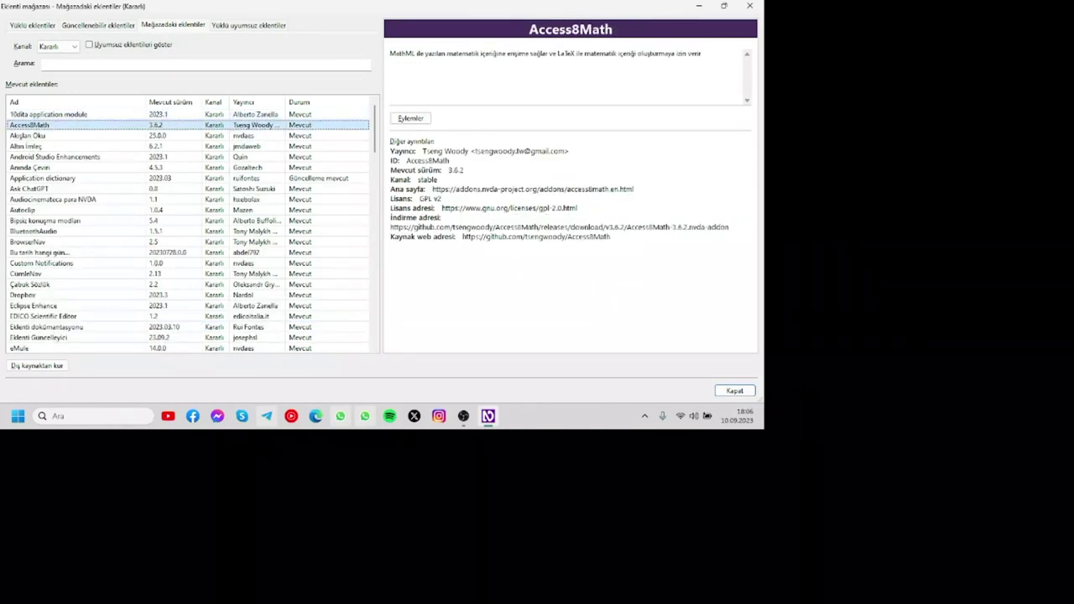
key("Down")
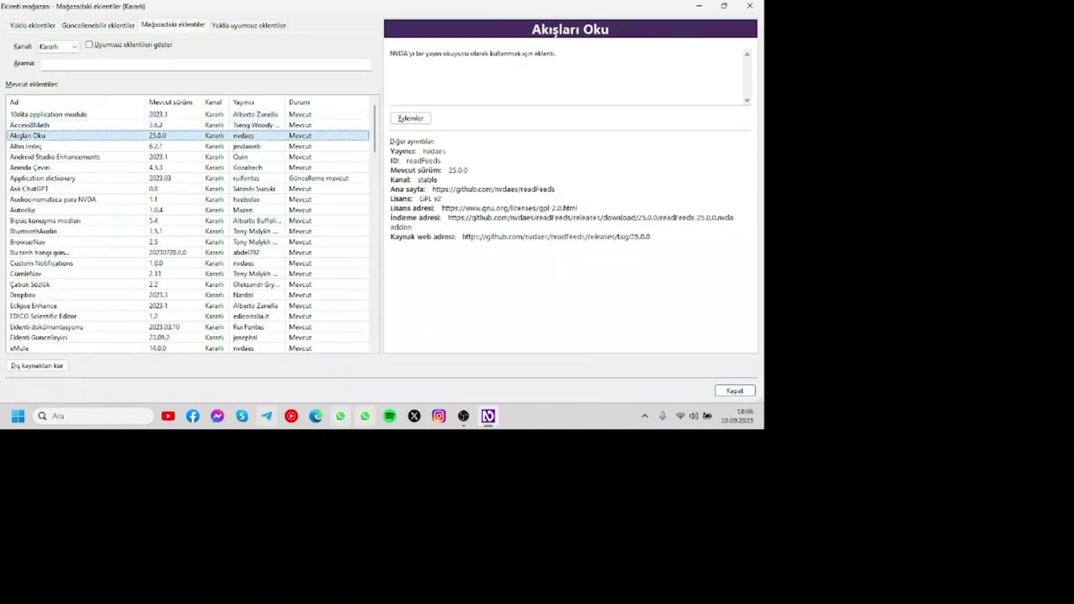
key("Down")
key("Down")
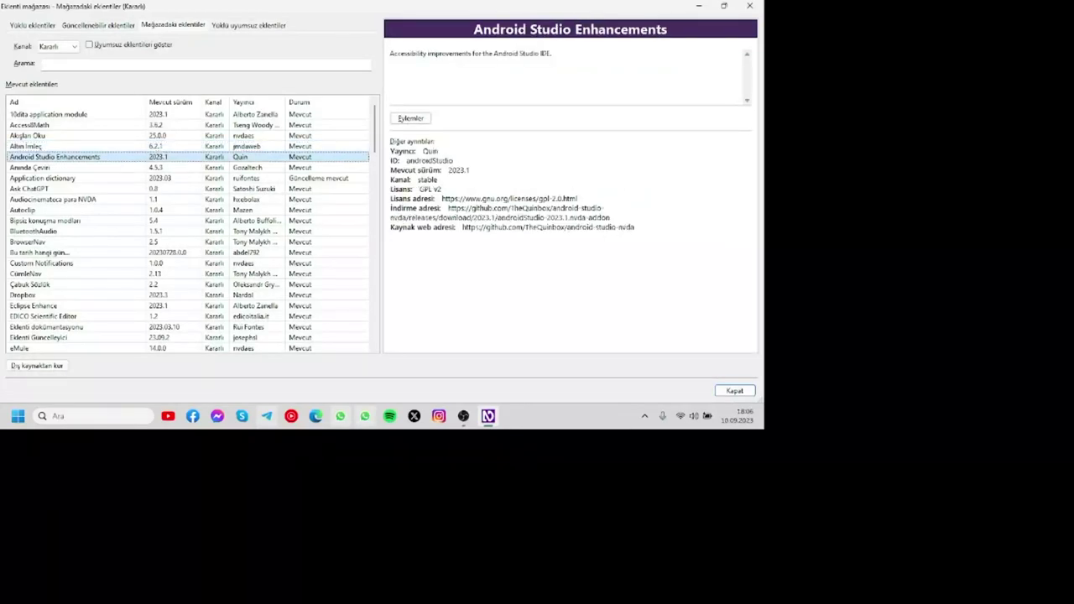
key("Down")
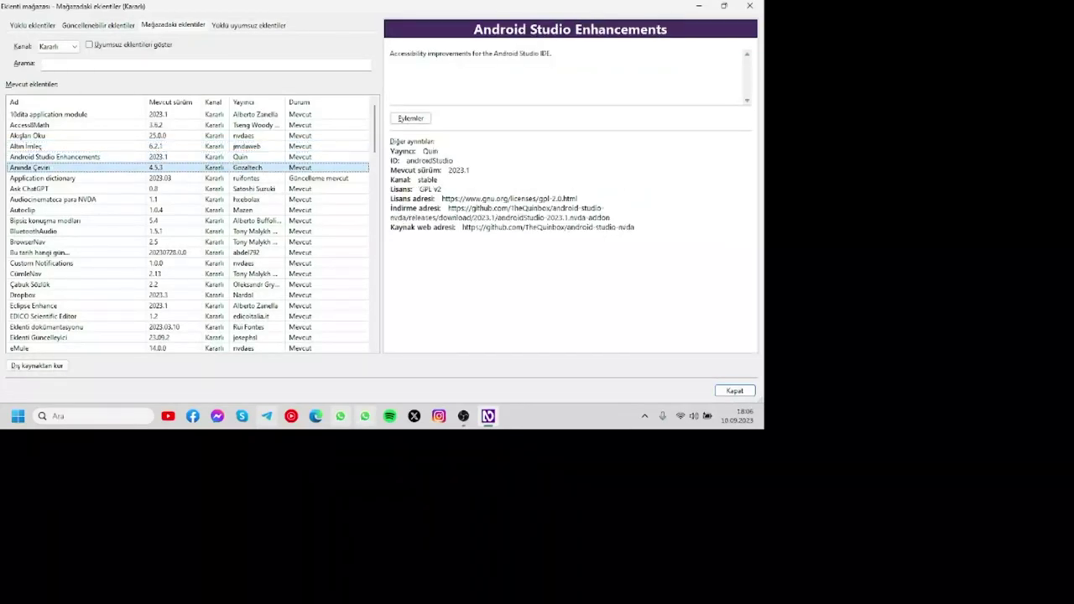
key("Down")
key("Down")
key("Down")
key("Down")
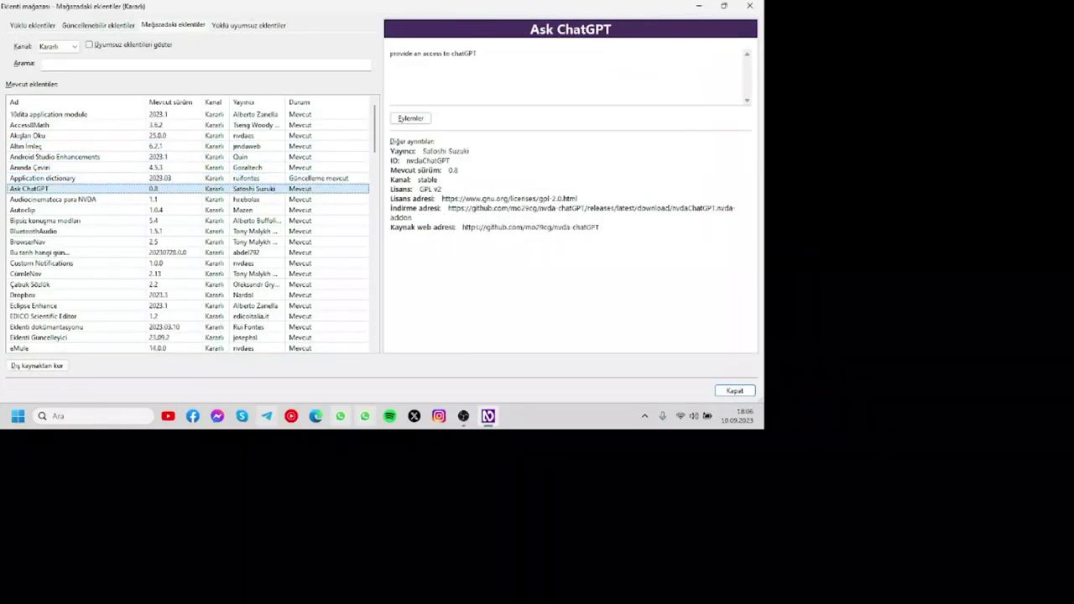
key("Down")
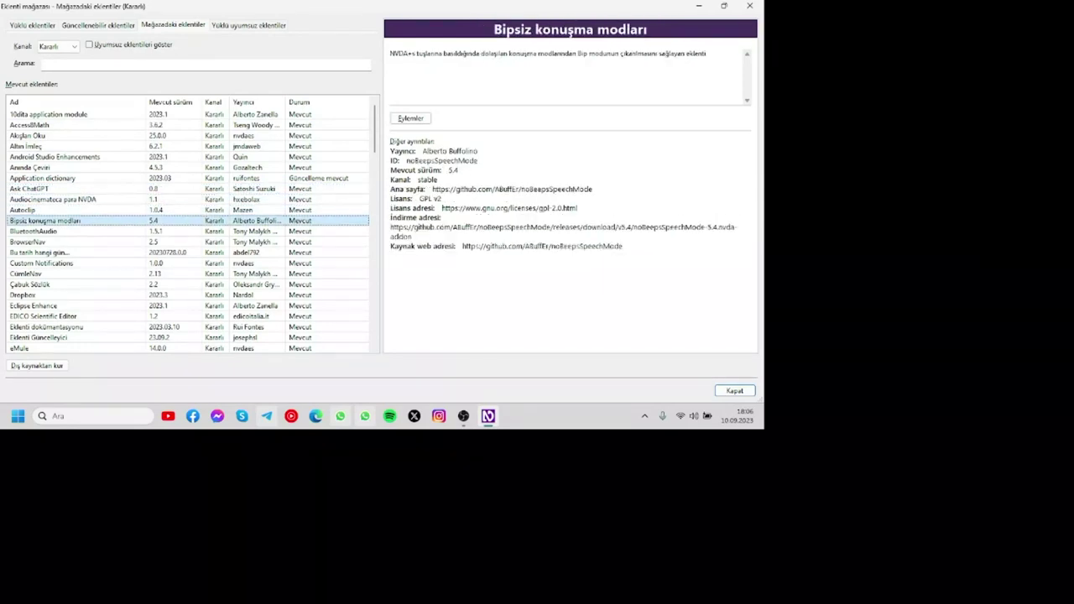
Examine the details of the BluetoothAudio and BrowserNav add-ons, ending with BluetoothAudio selected
key("Down")
key("Up")
key("Down")
key("Down")
key("Up")
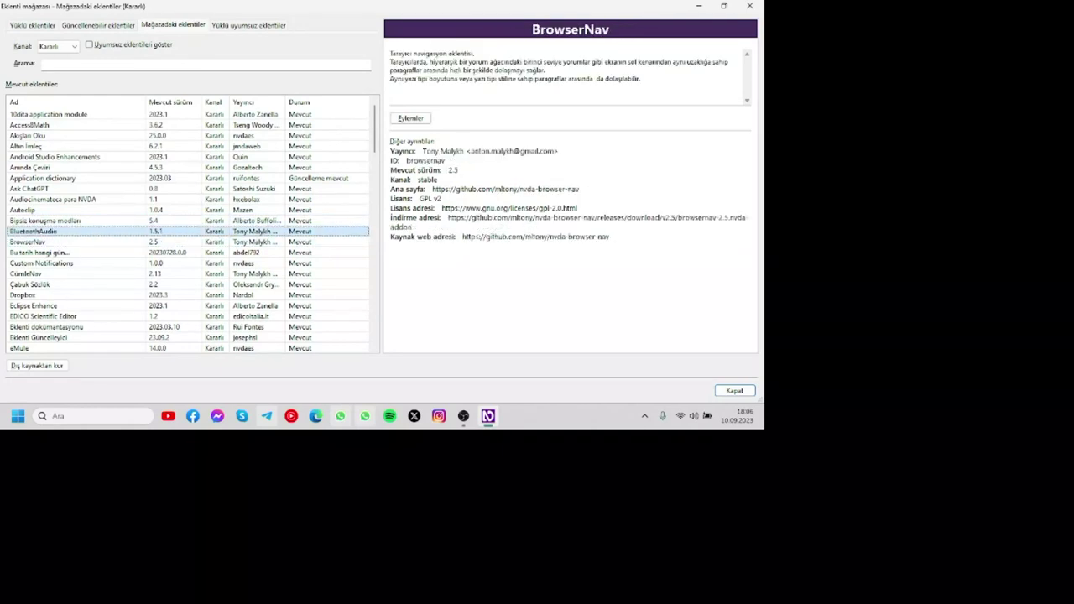
key("Up")
key("Down")
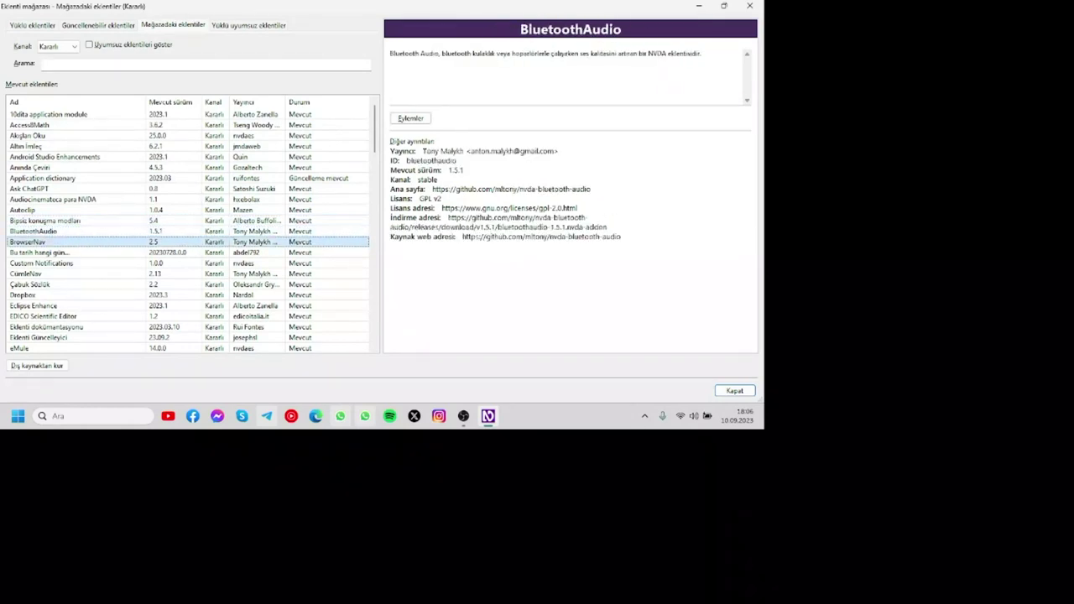
key("Down")
key("Up")
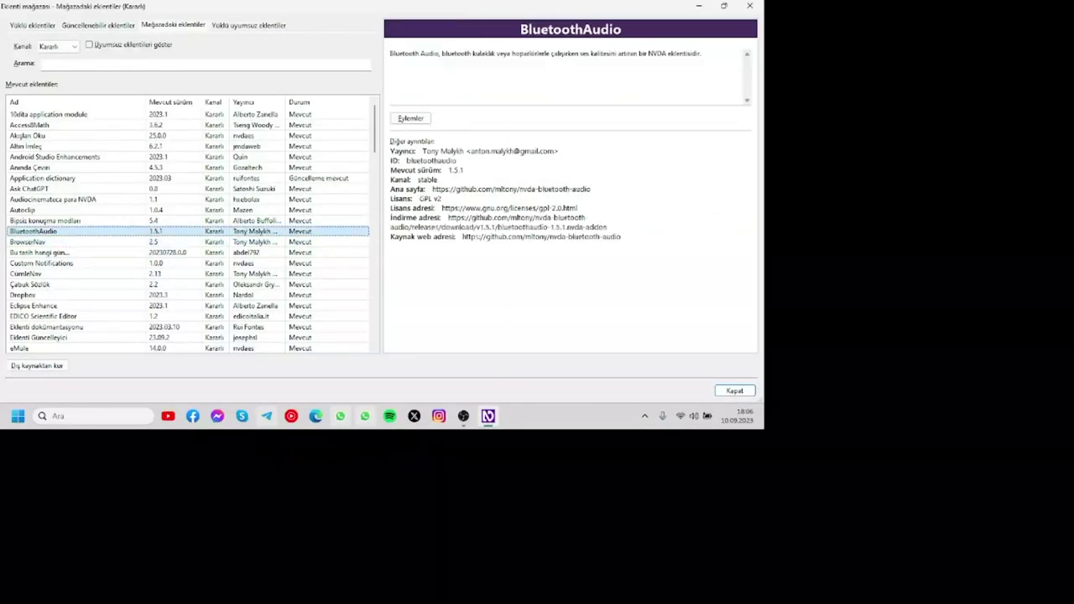
View the BluetoothAudio description and review the add-on's available actions without running any
left_click(390, 53)
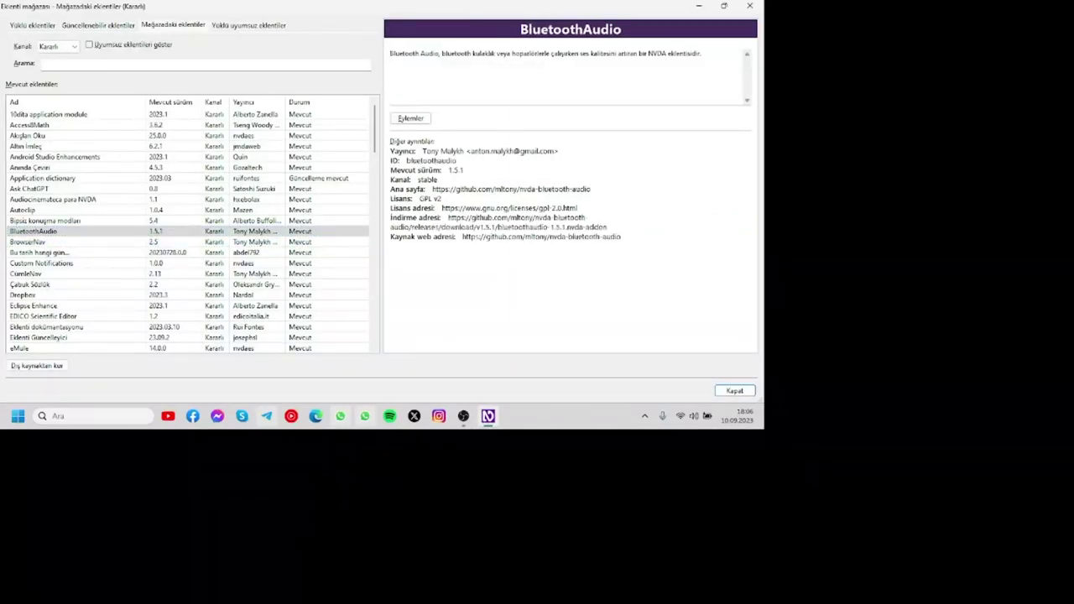
key("Tab")
key("space")
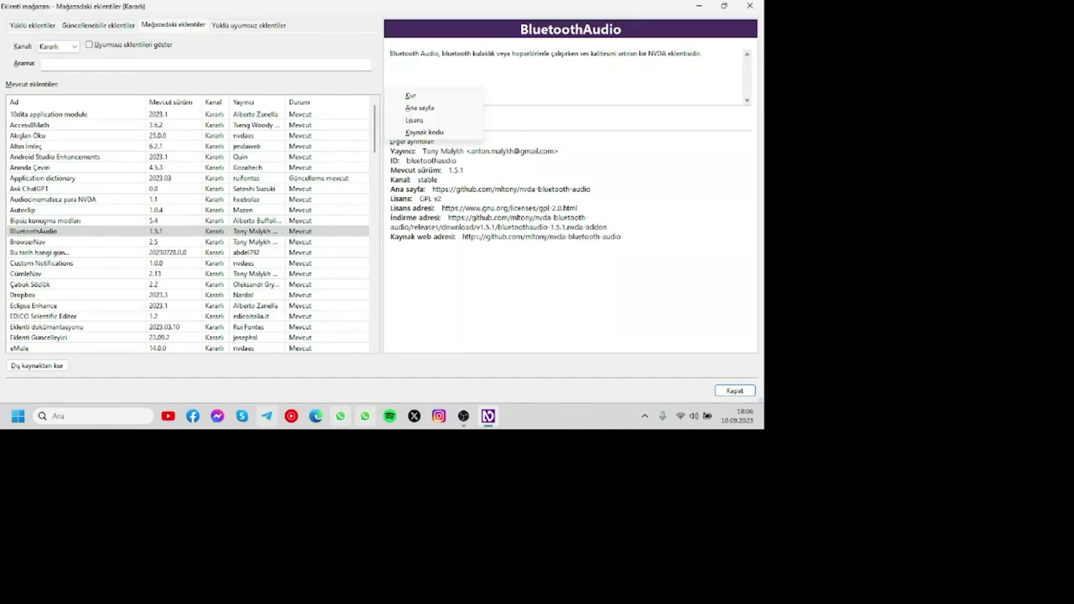
key("Up")
key("Down")
key("Escape")
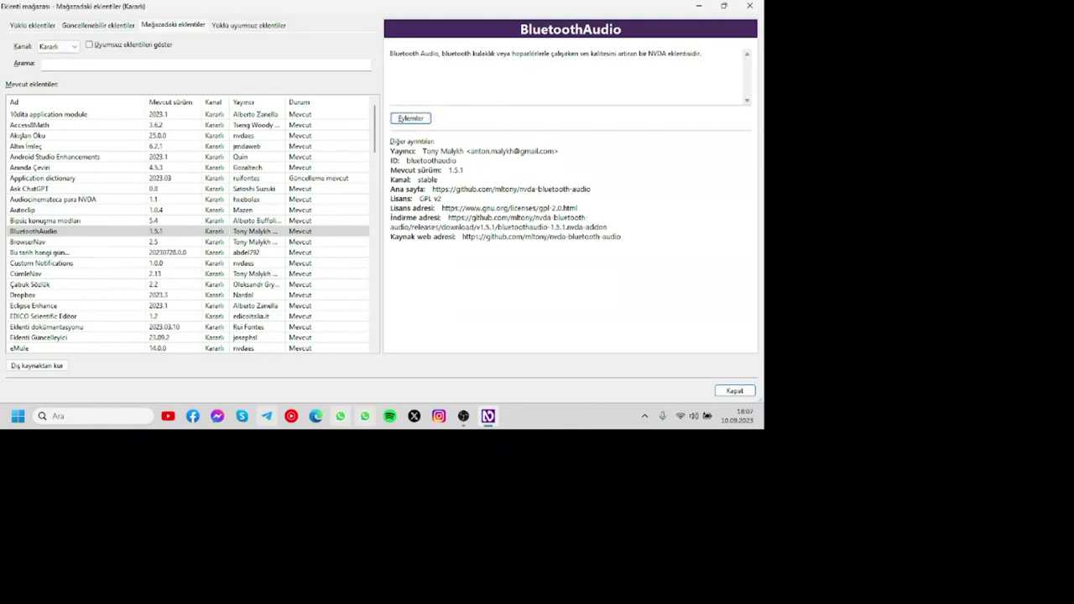
Switch to the list of installed incompatible add-ons (Yüklü uyumsuz eklentiler)
key("shift+Tab")
key("shift+Tab")
key("shift+Tab")
key("shift+Tab")
key("ctrl+Tab")
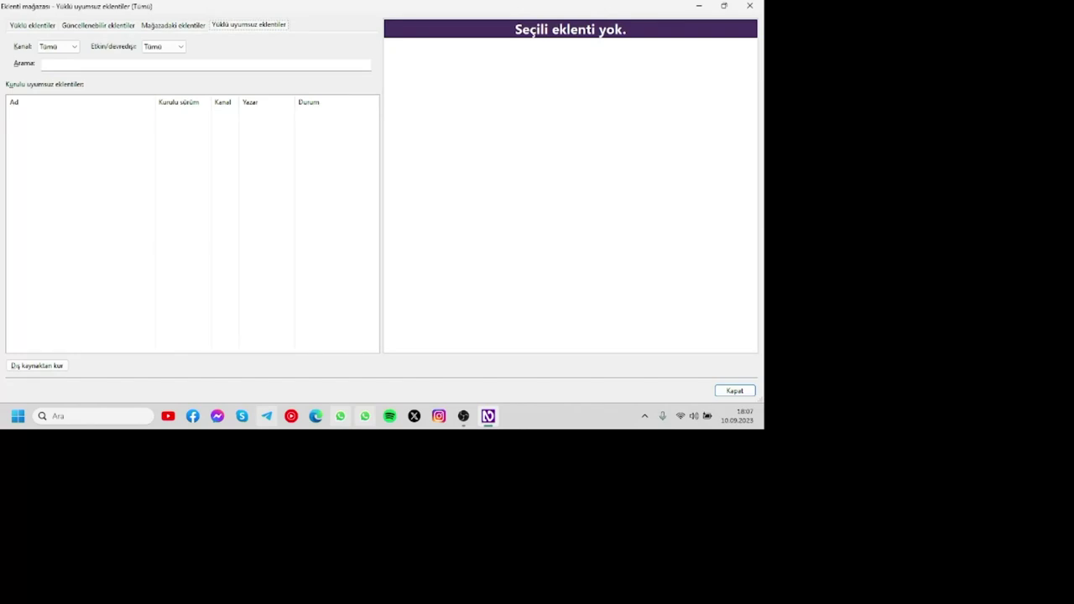
Examine the channel filter, enabled/disabled filter, search field and add-on list for the installed incompatible add-ons
key("Tab")
key("Tab")
key("Tab")
key("Tab")
key("shift+Tab")
key("shift+Tab")
key("shift+Tab")
key("shift+Tab")
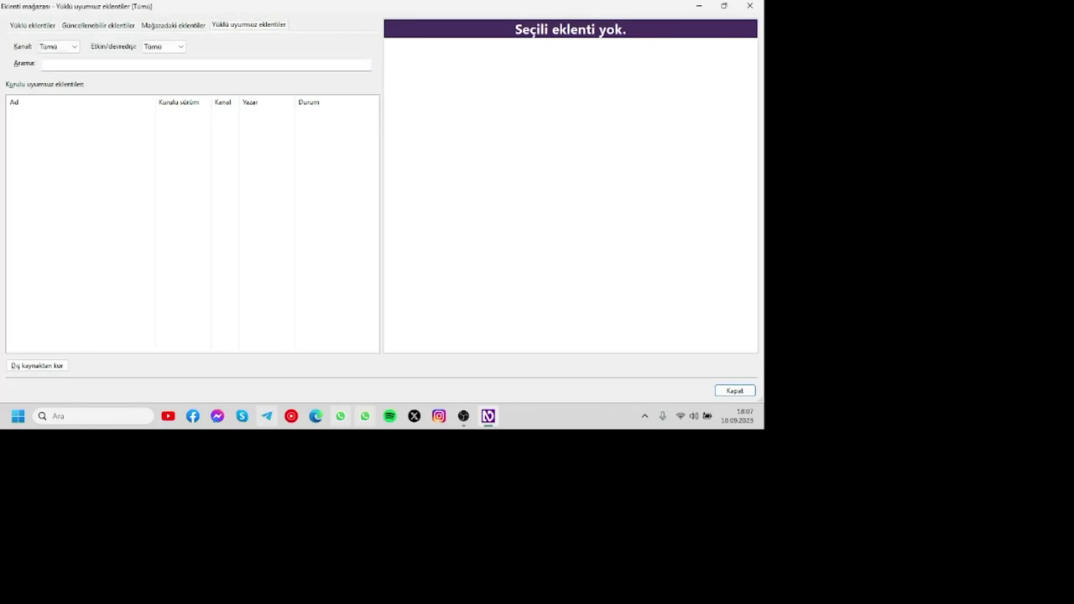